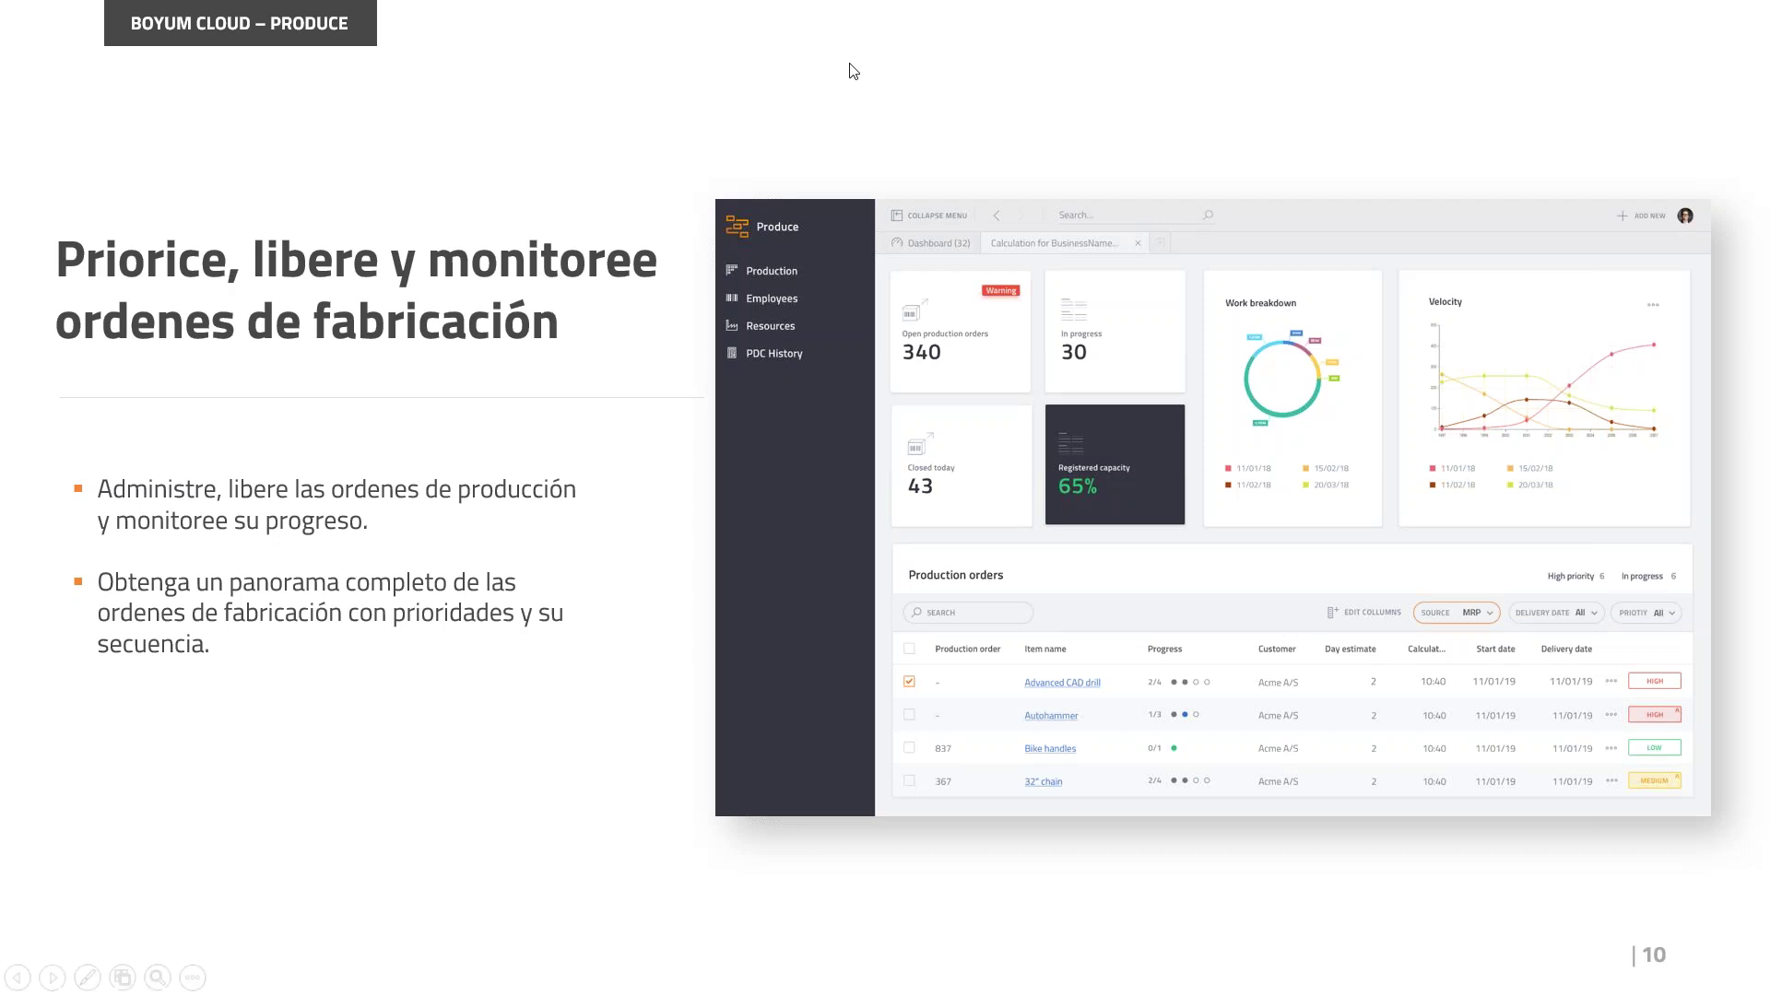
Step: Advance the slideshow from slide 10 to slide 11, the Demo slide
key(Right)
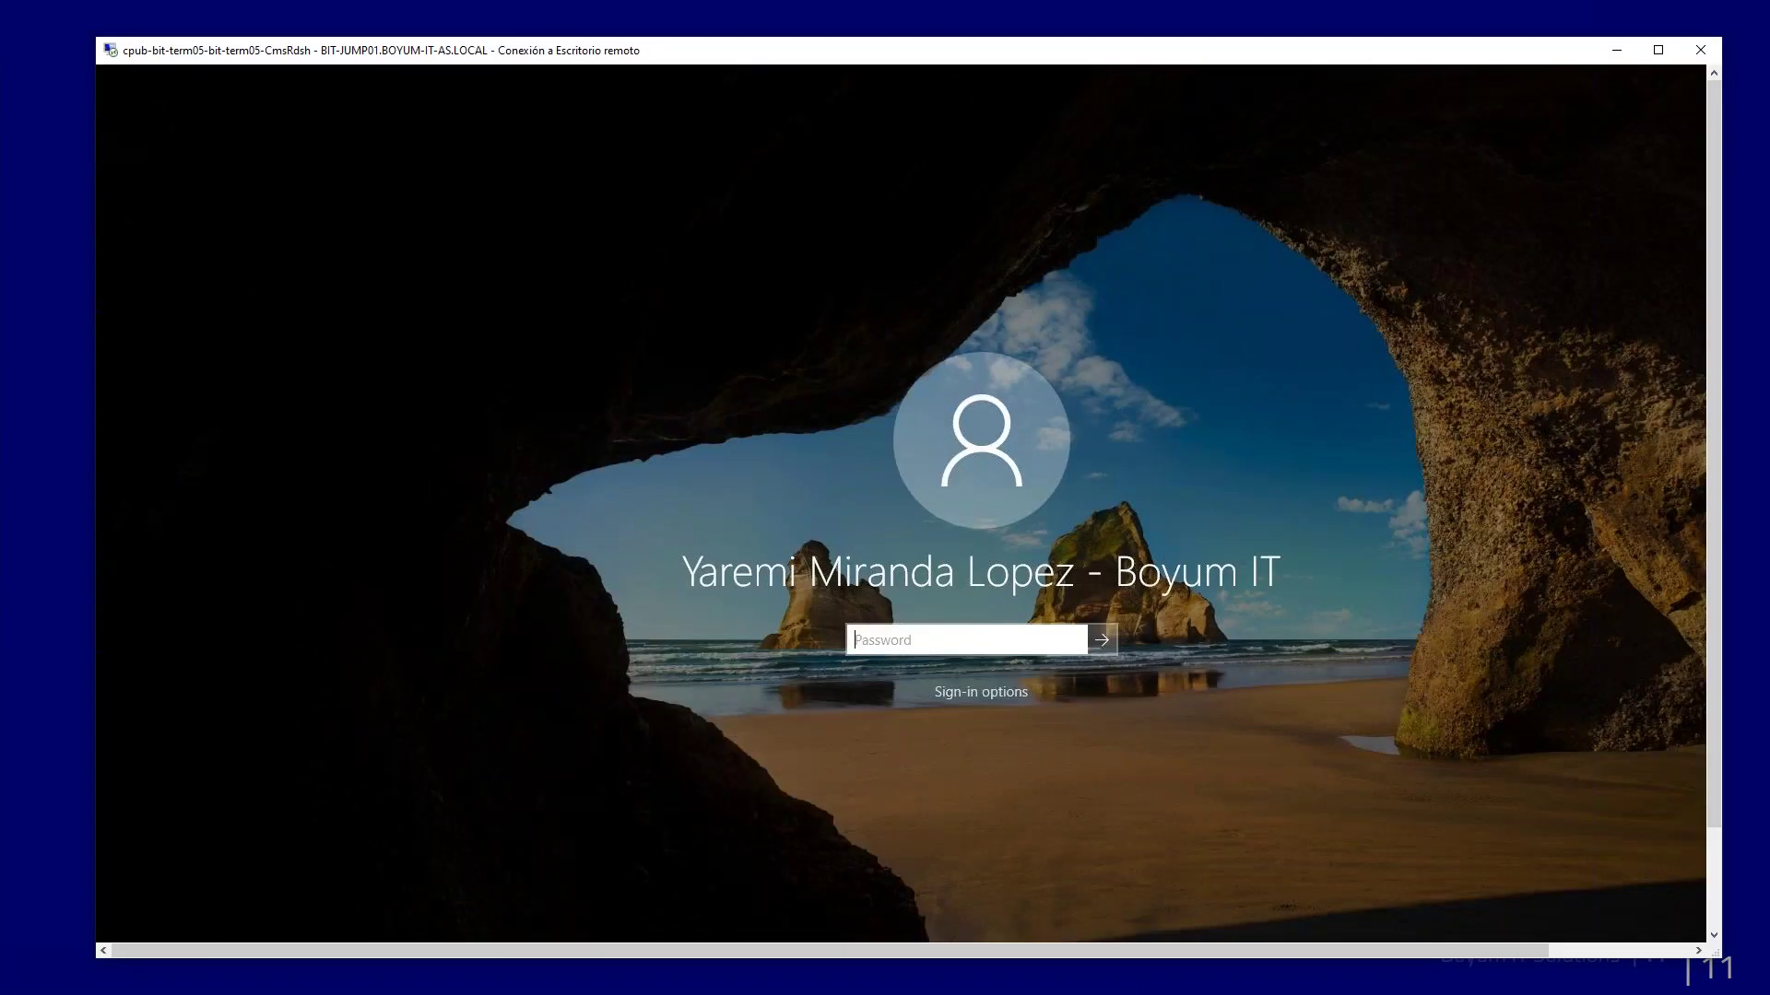
Step: Sign in with the Windows password and stretch the Main Menu to list Administration through Reports
text(•••••••)
key(Return)
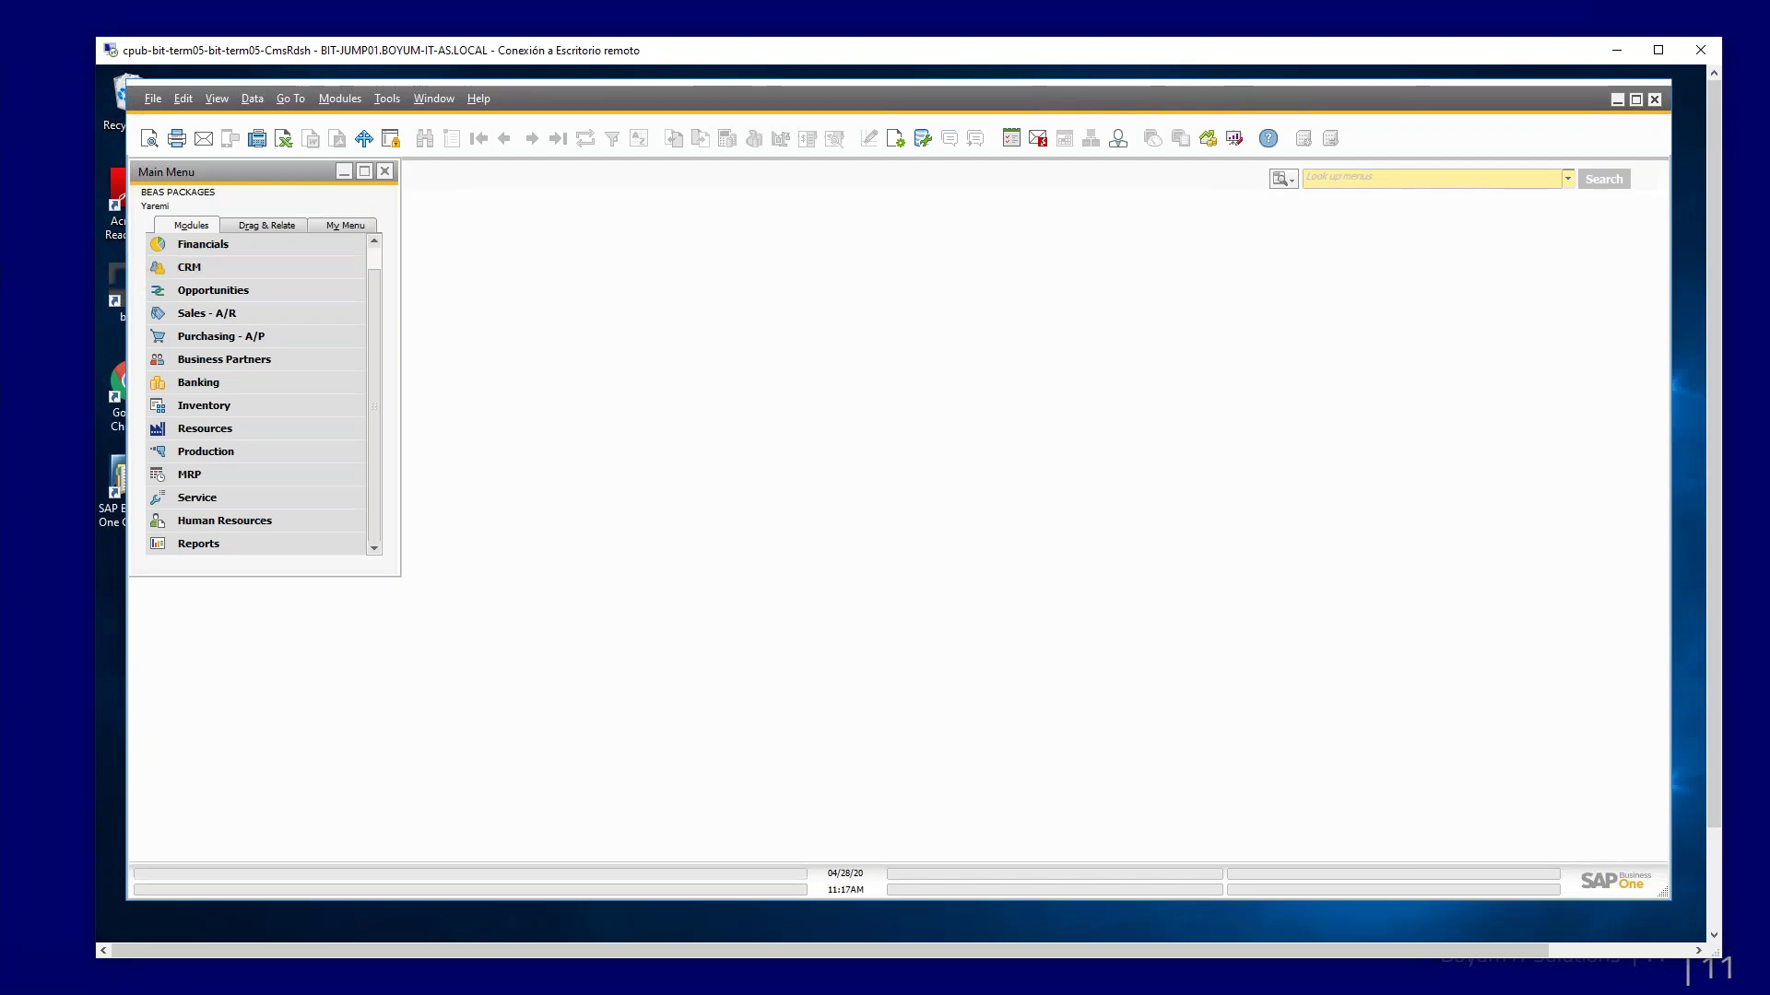
drag(324, 578, 332, 665)
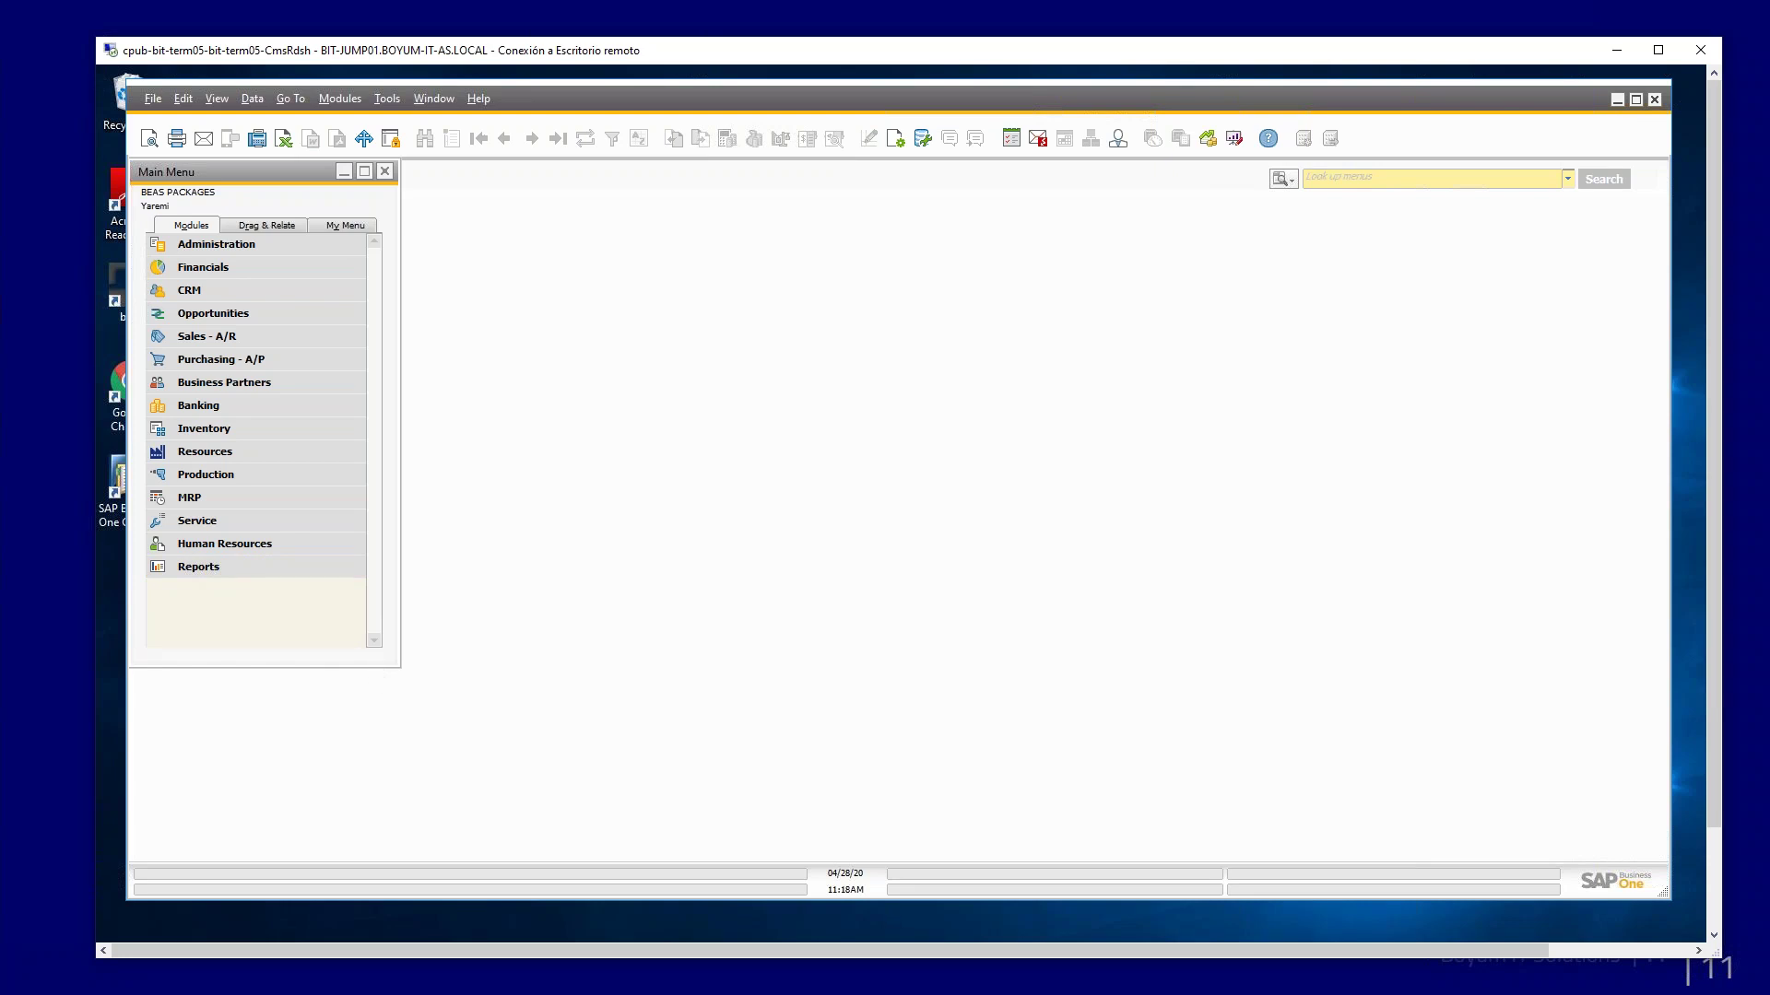
Step: Bring up planned production order 6 for HTSF01 with 10 pieces, then go to the Boyum Cloud launchpad
click(279, 470)
click(281, 450)
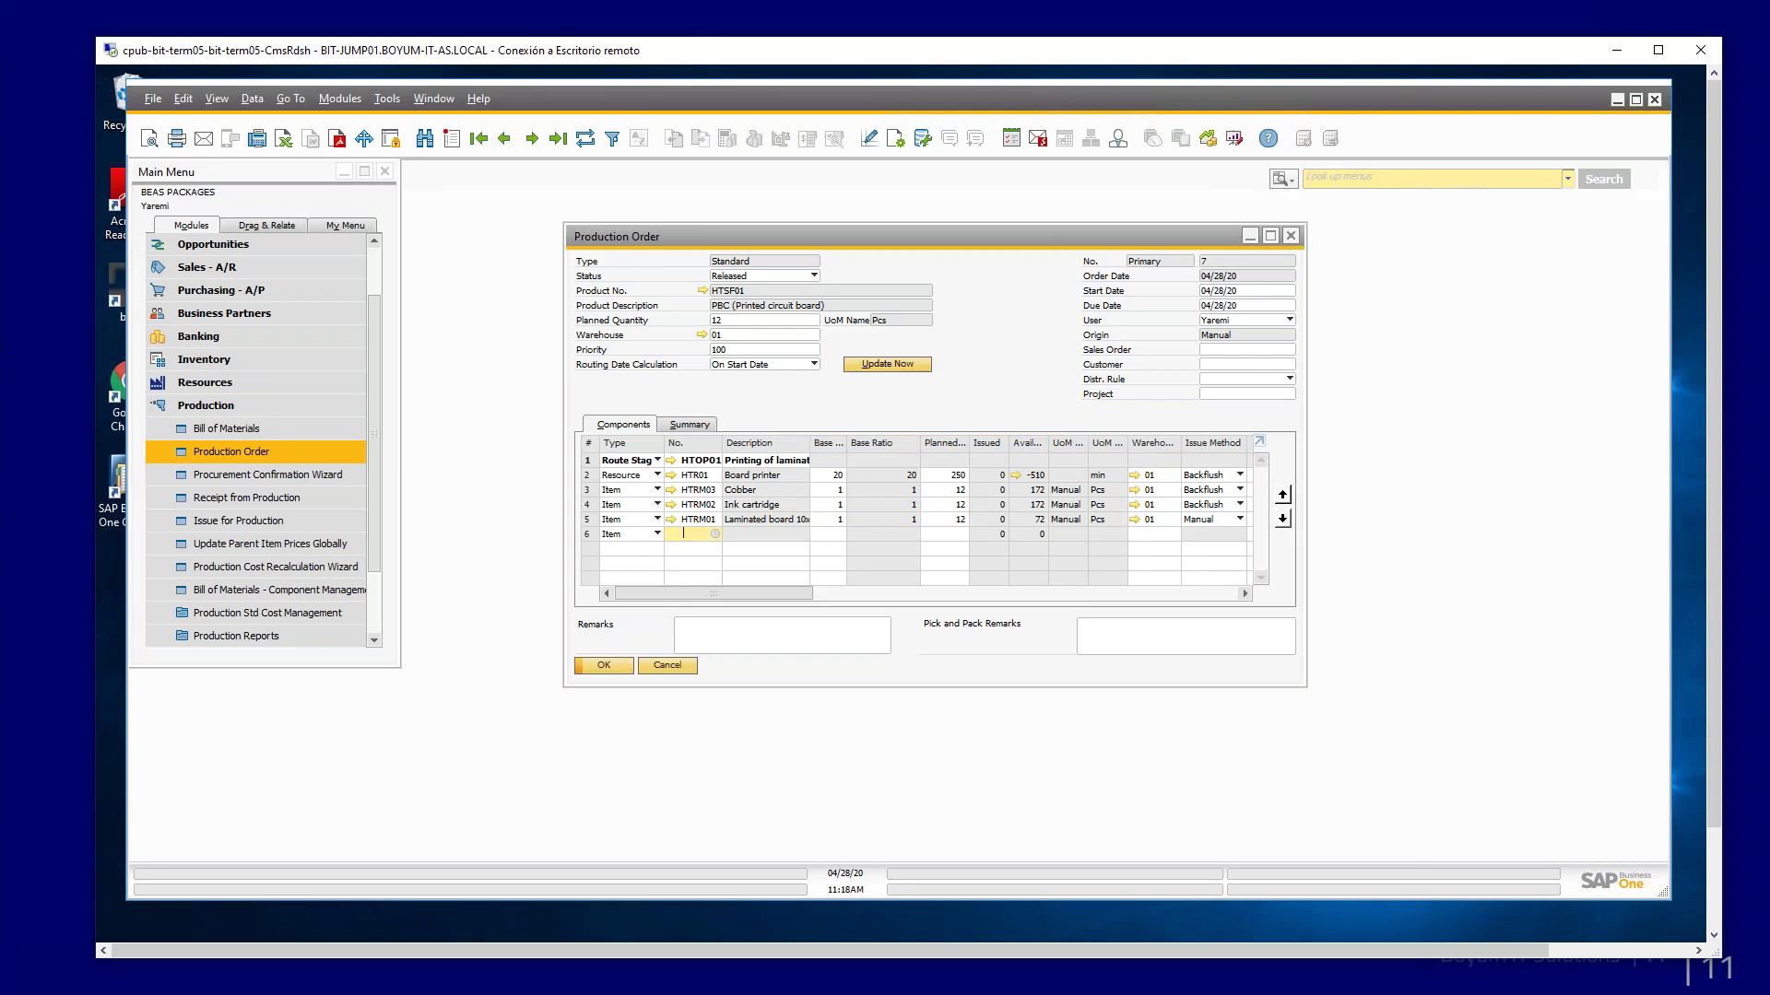
key(ctrl+Left)
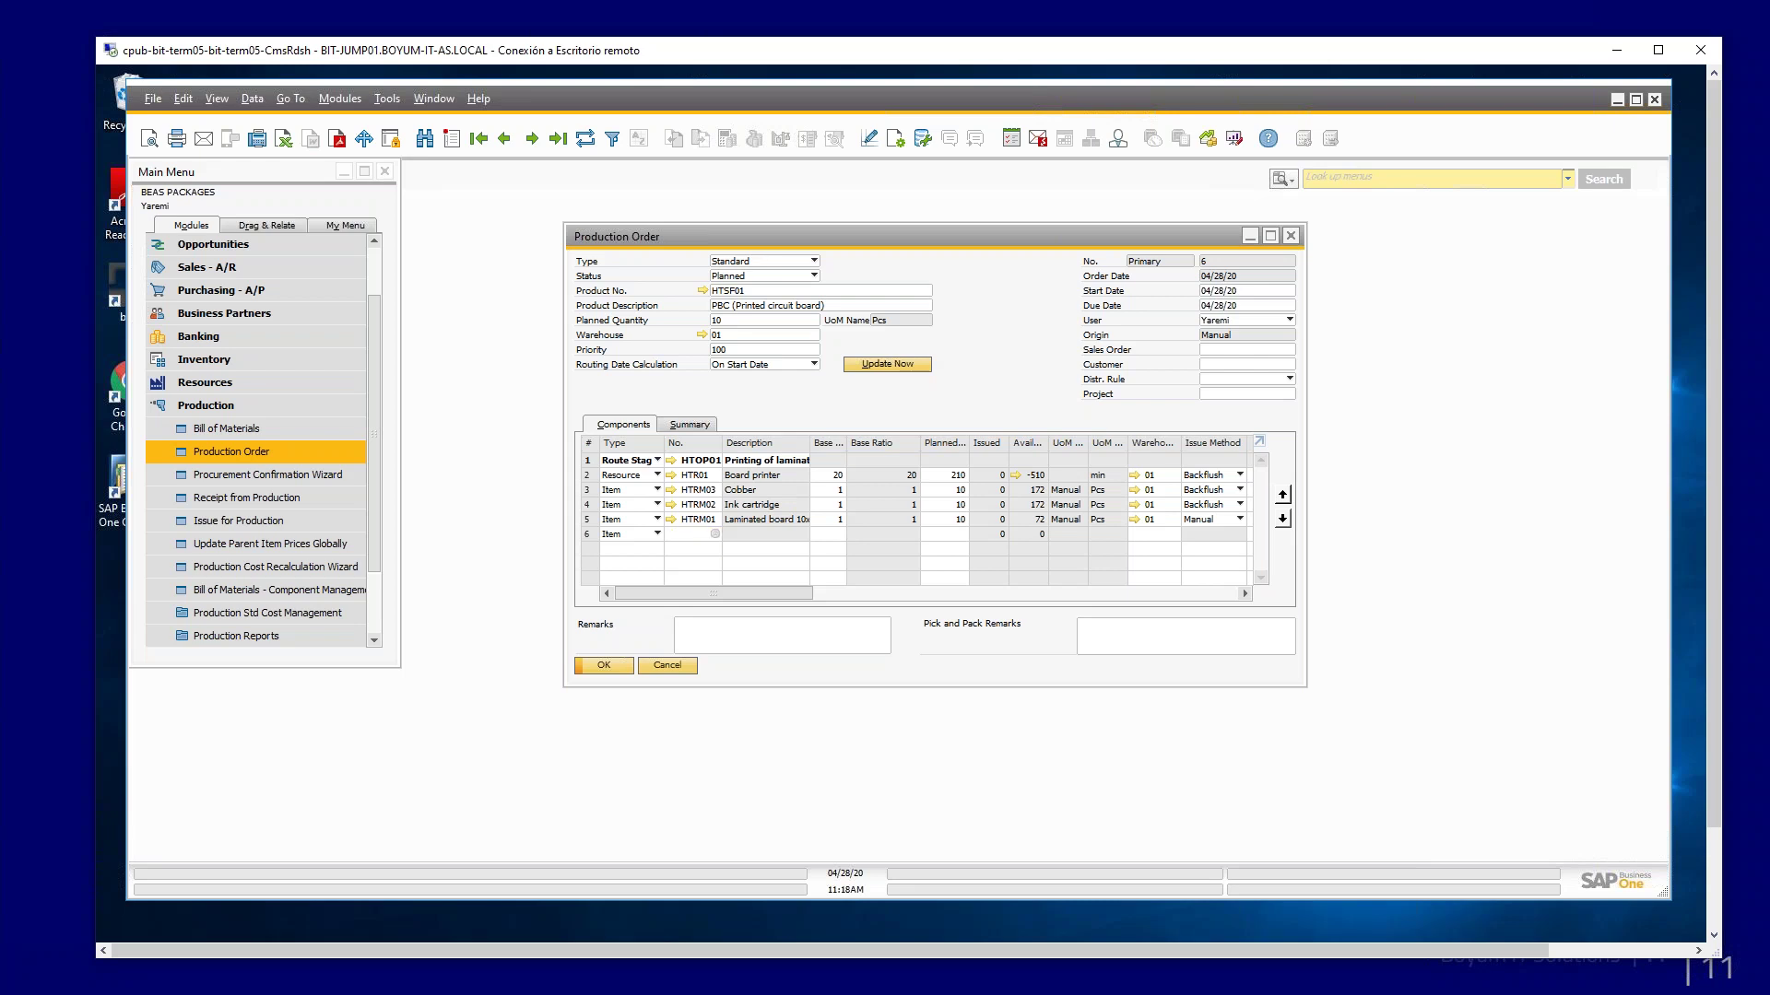
key(ctrl+Left)
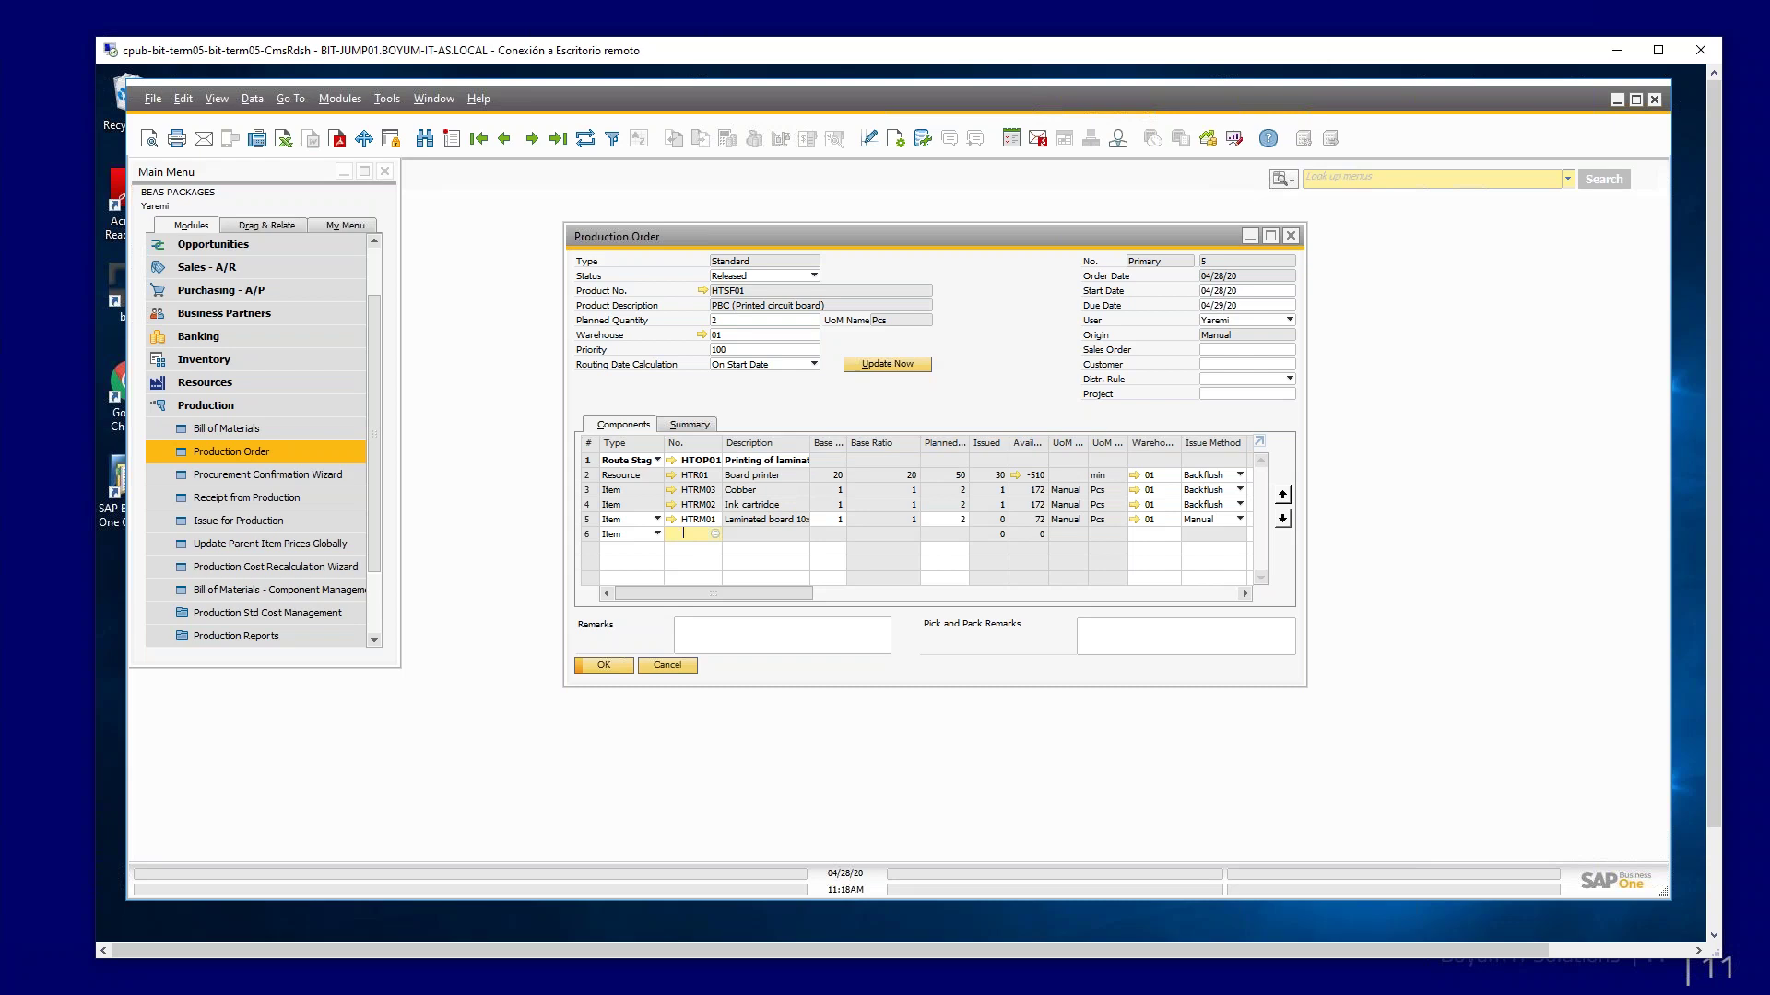
key(ctrl+Right)
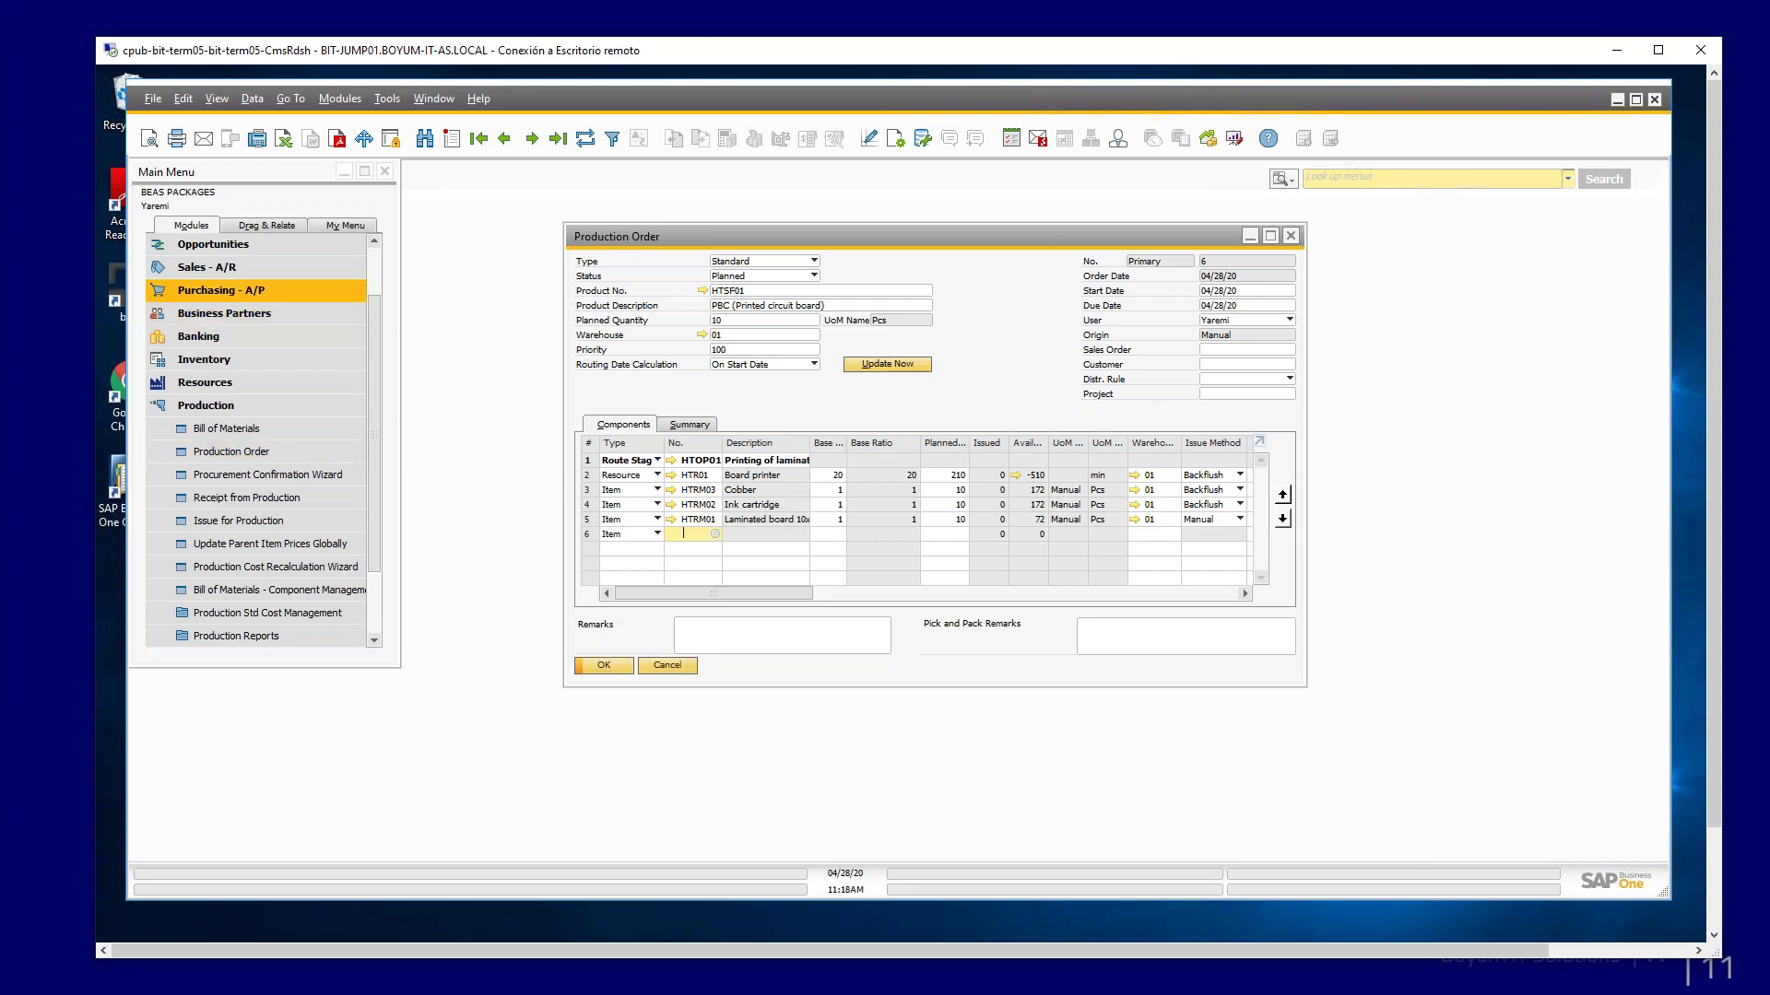
key(alt+Tab)
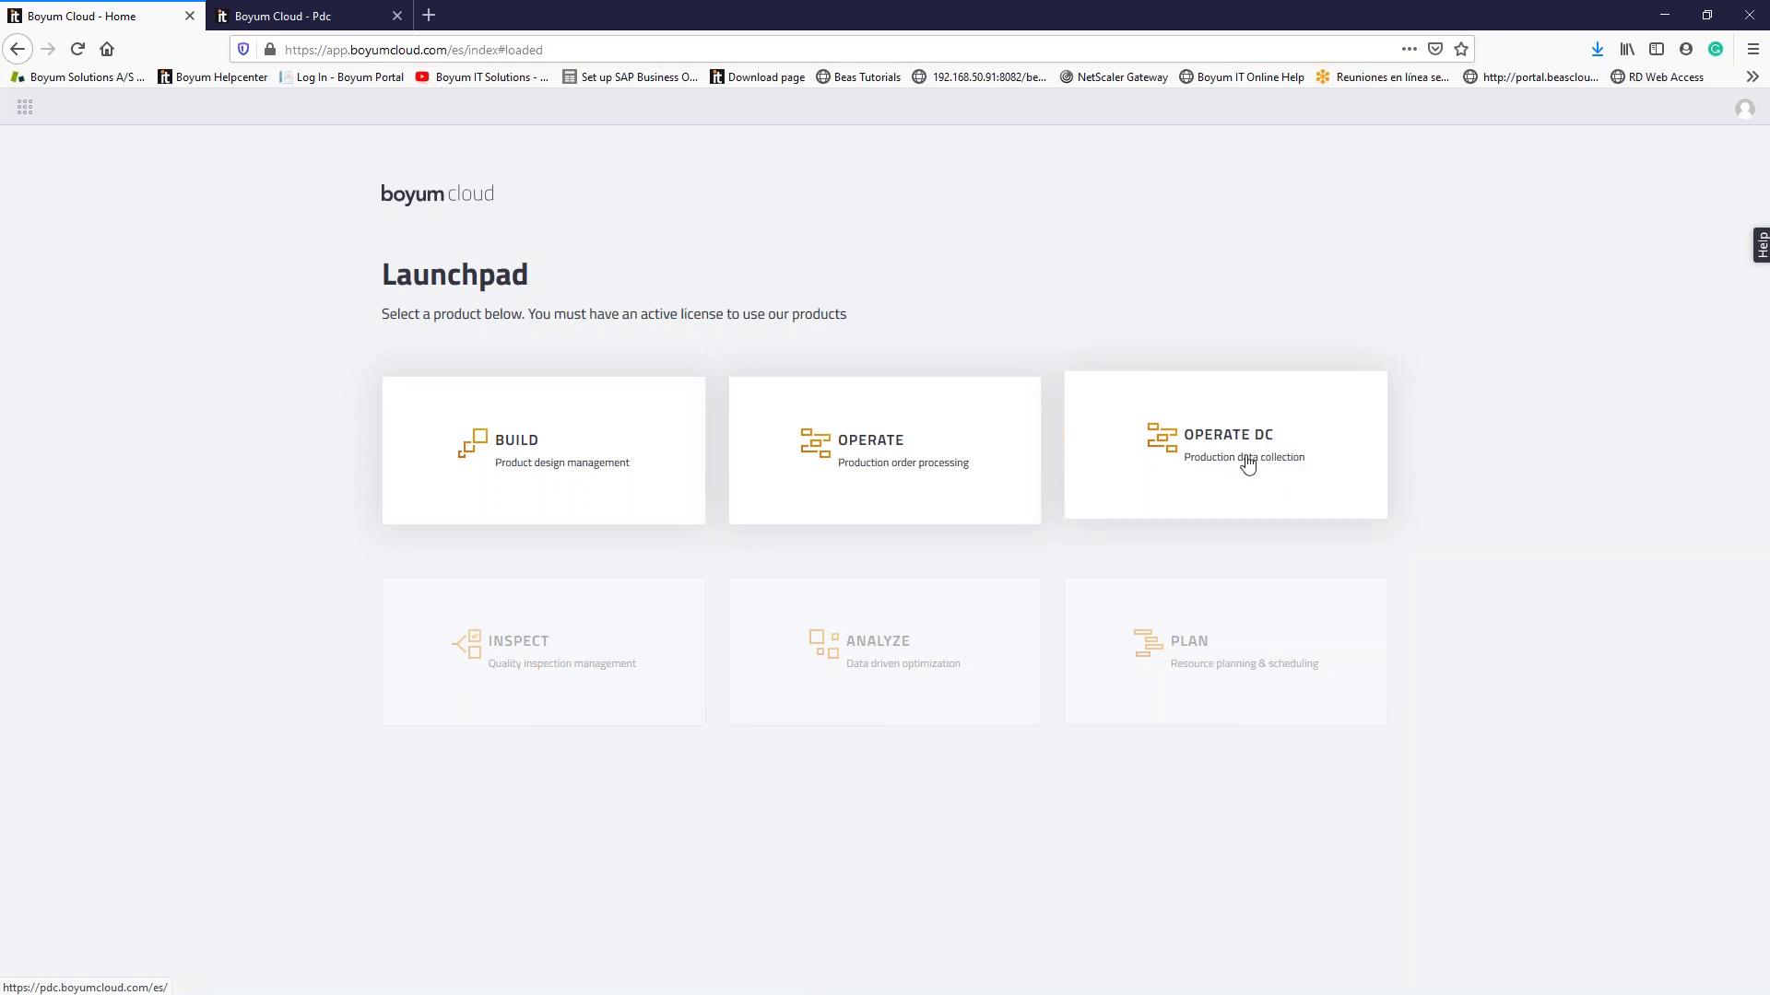
Step: Log in to Operate DC with the operator card number to list orders 5 and 7
click(1247, 463)
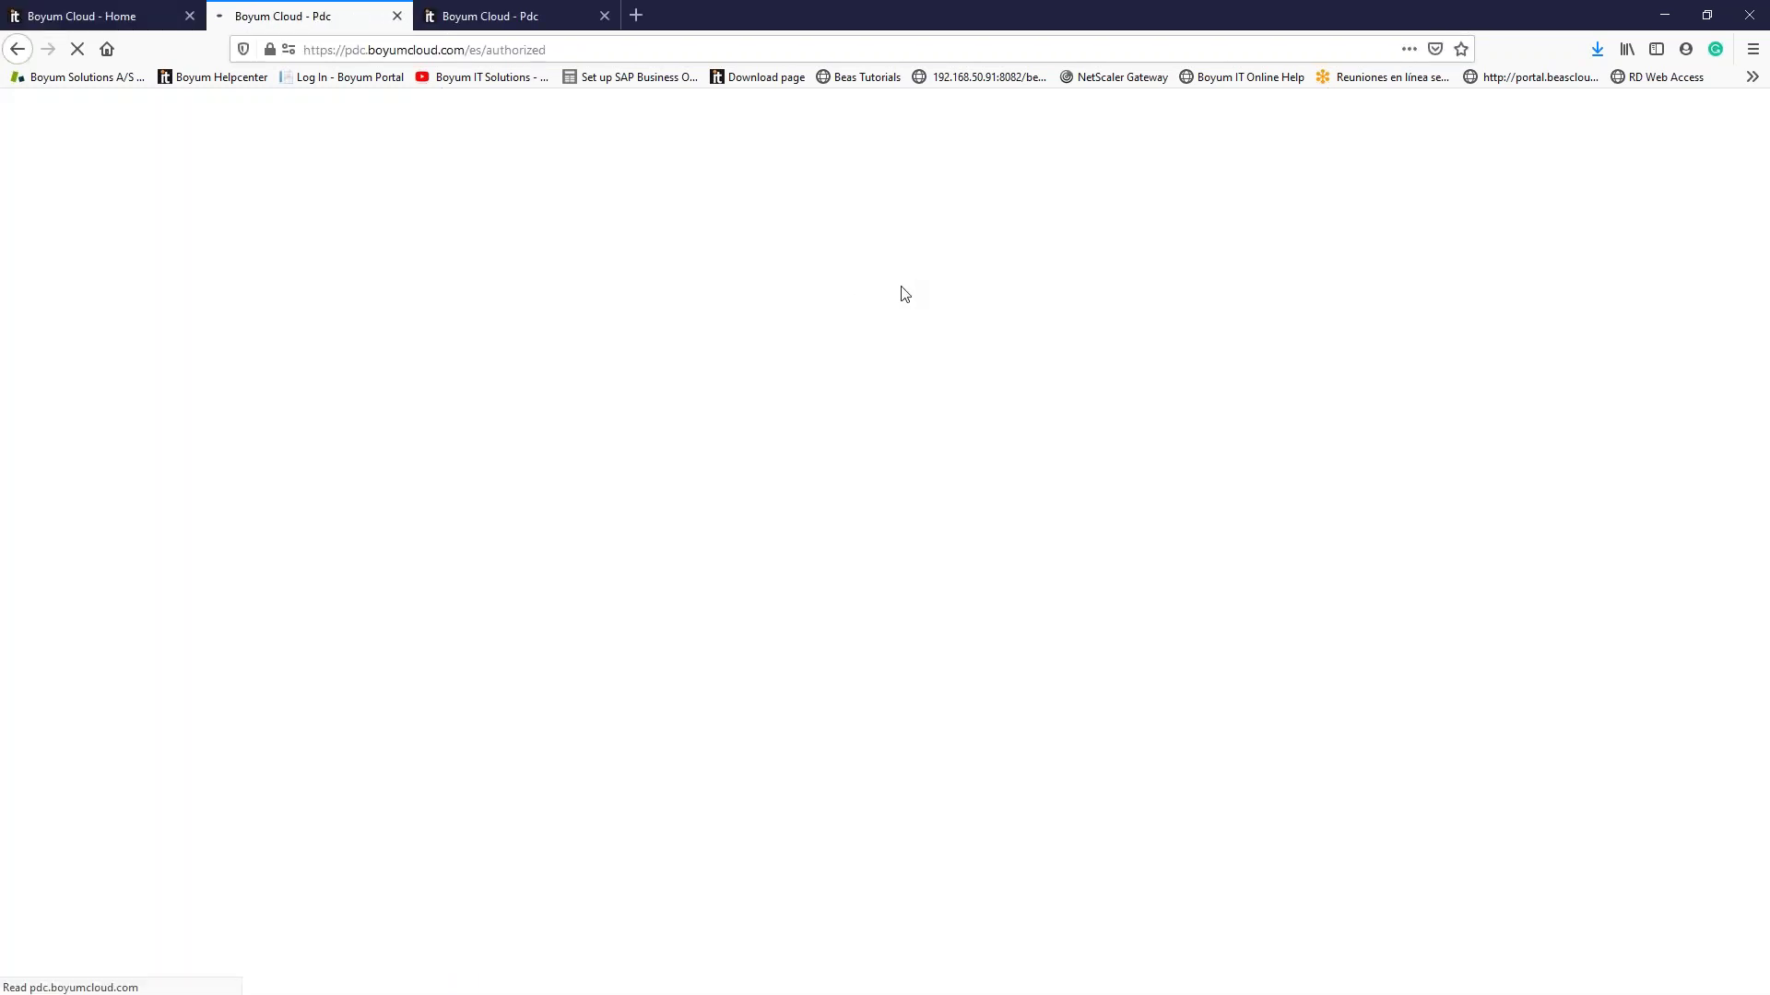
click(780, 551)
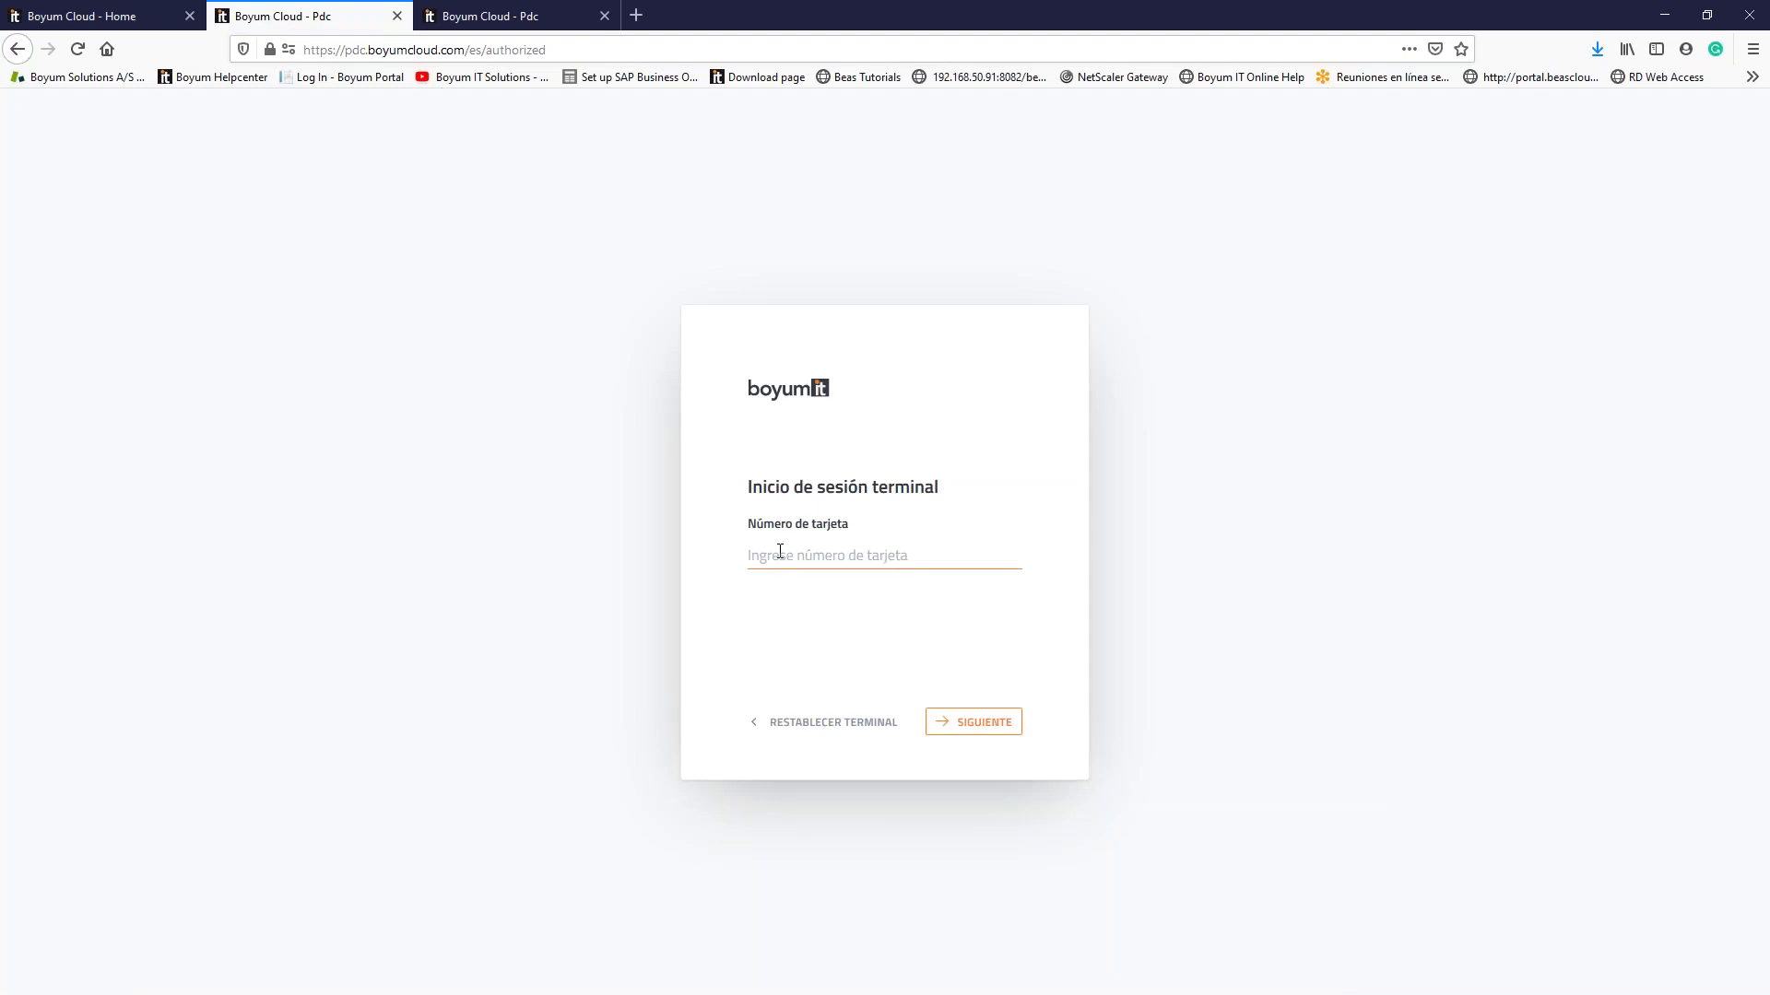
click(975, 725)
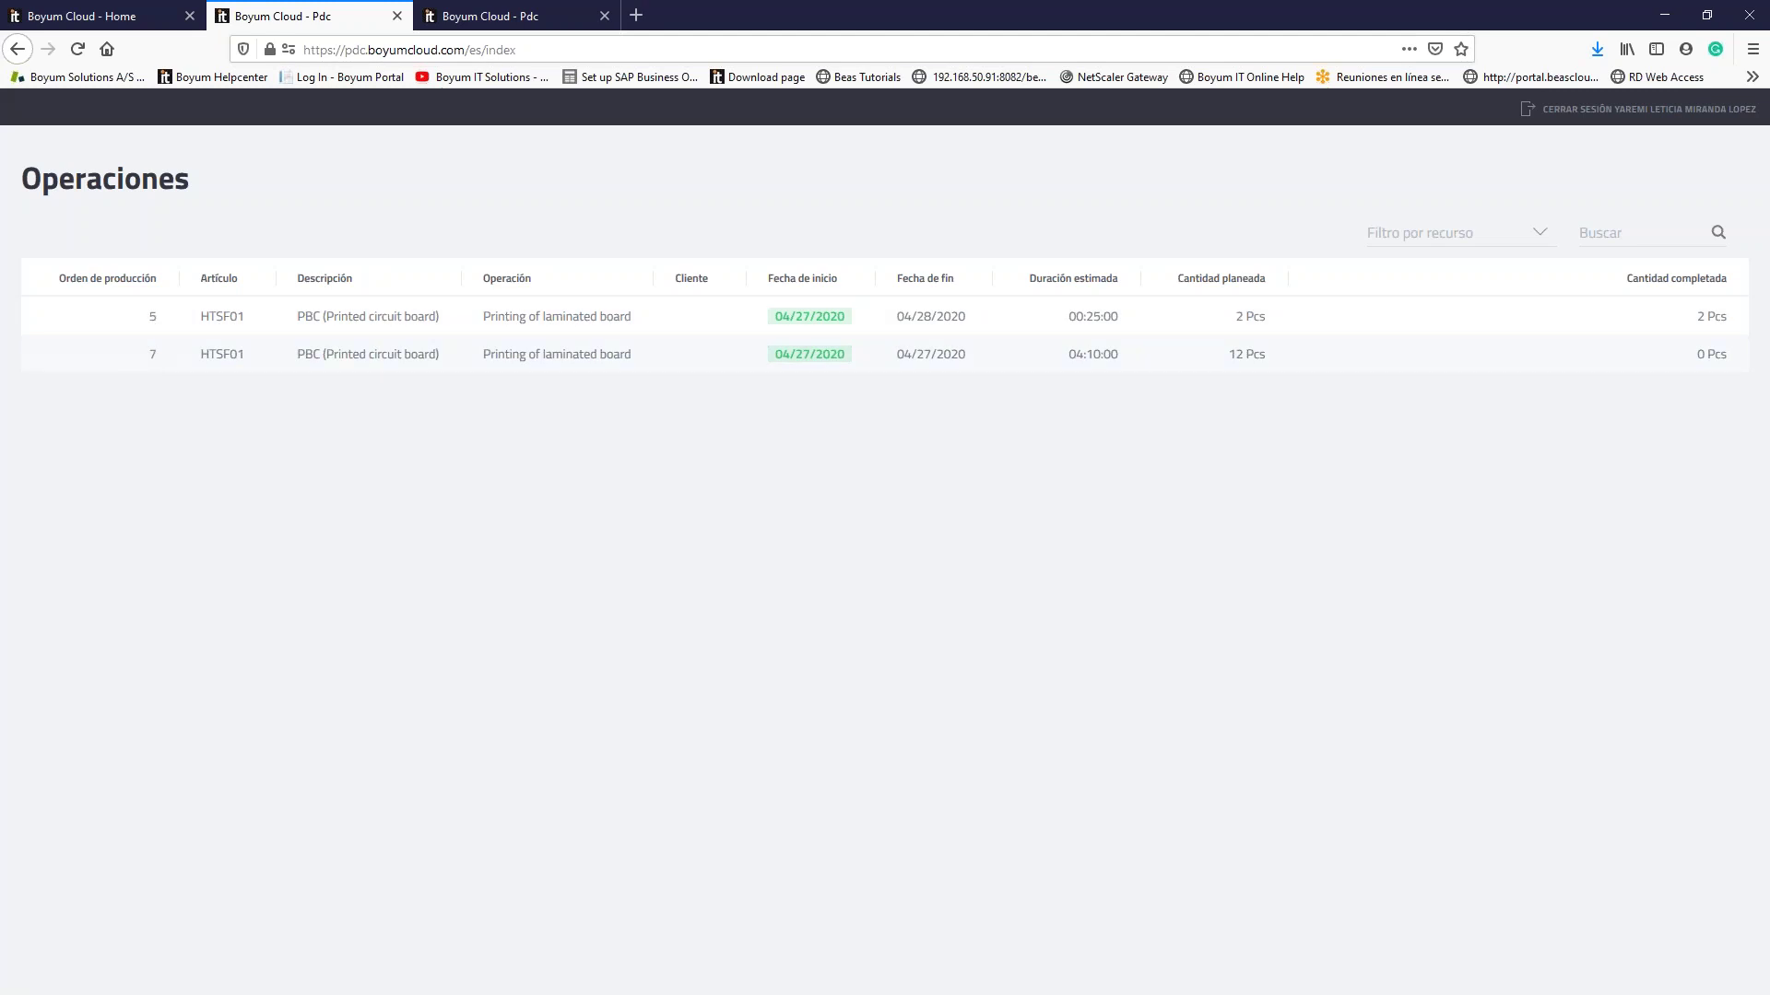
key(alt+Tab)
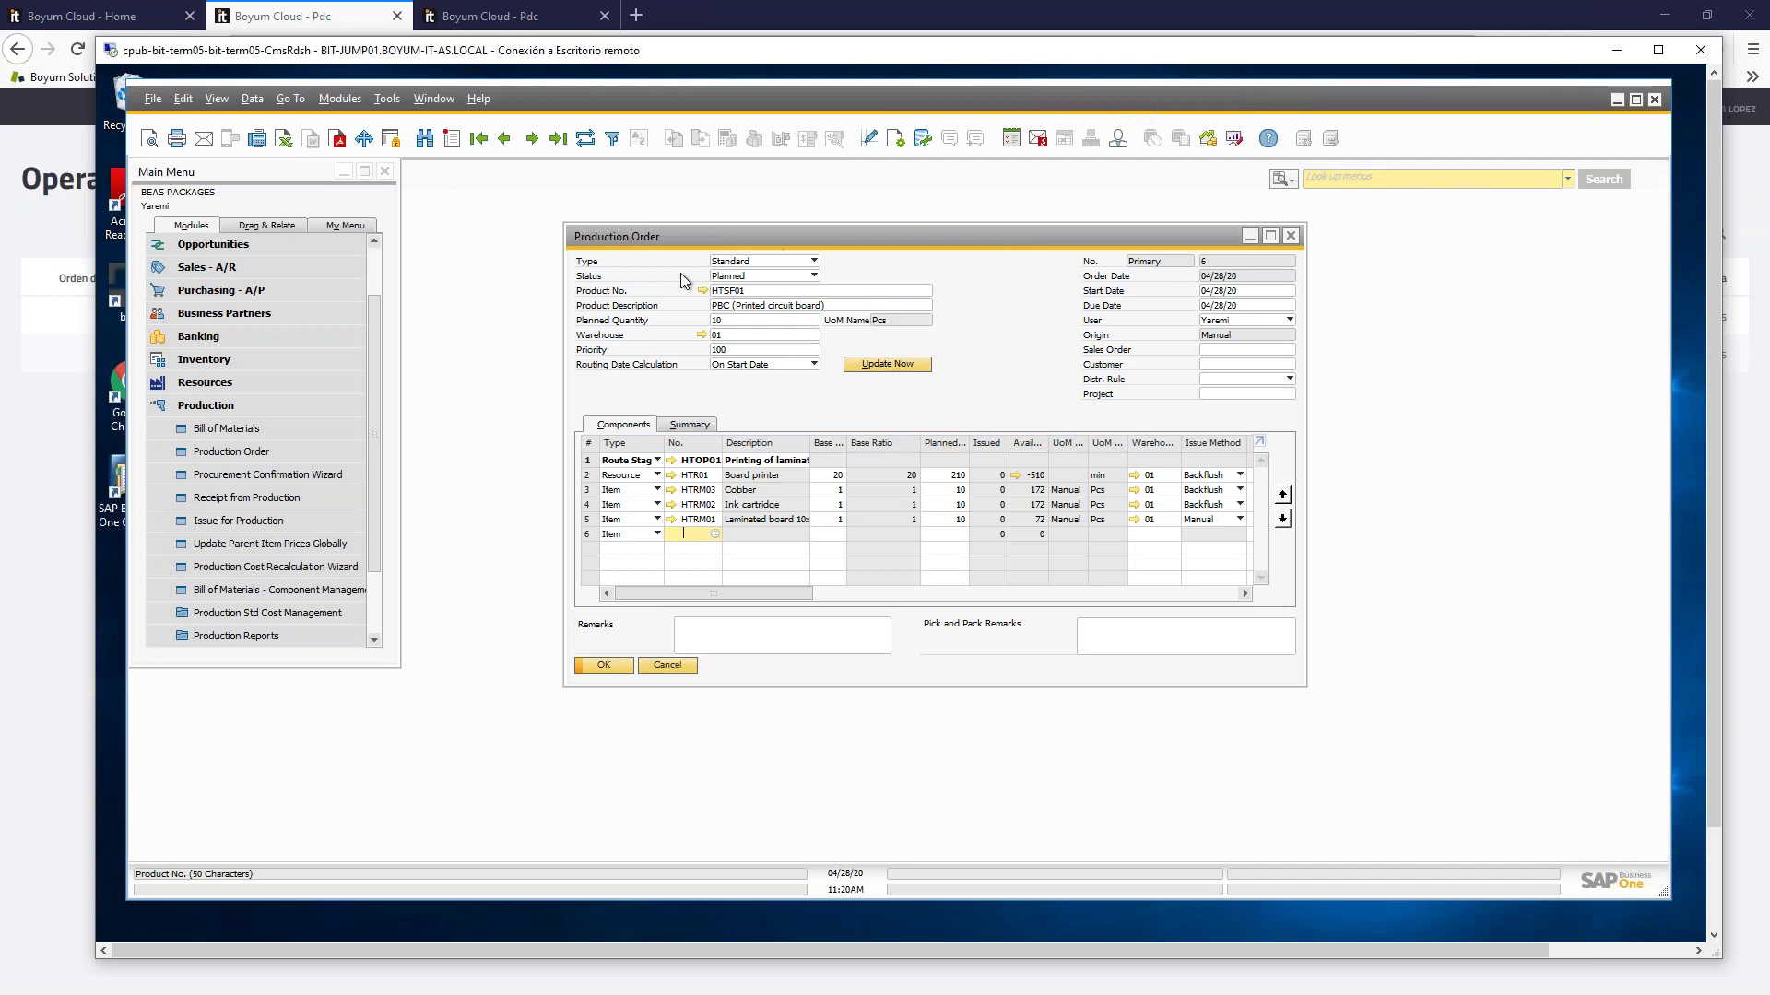
Step: Change production order 6's status to Released and save it
click(815, 276)
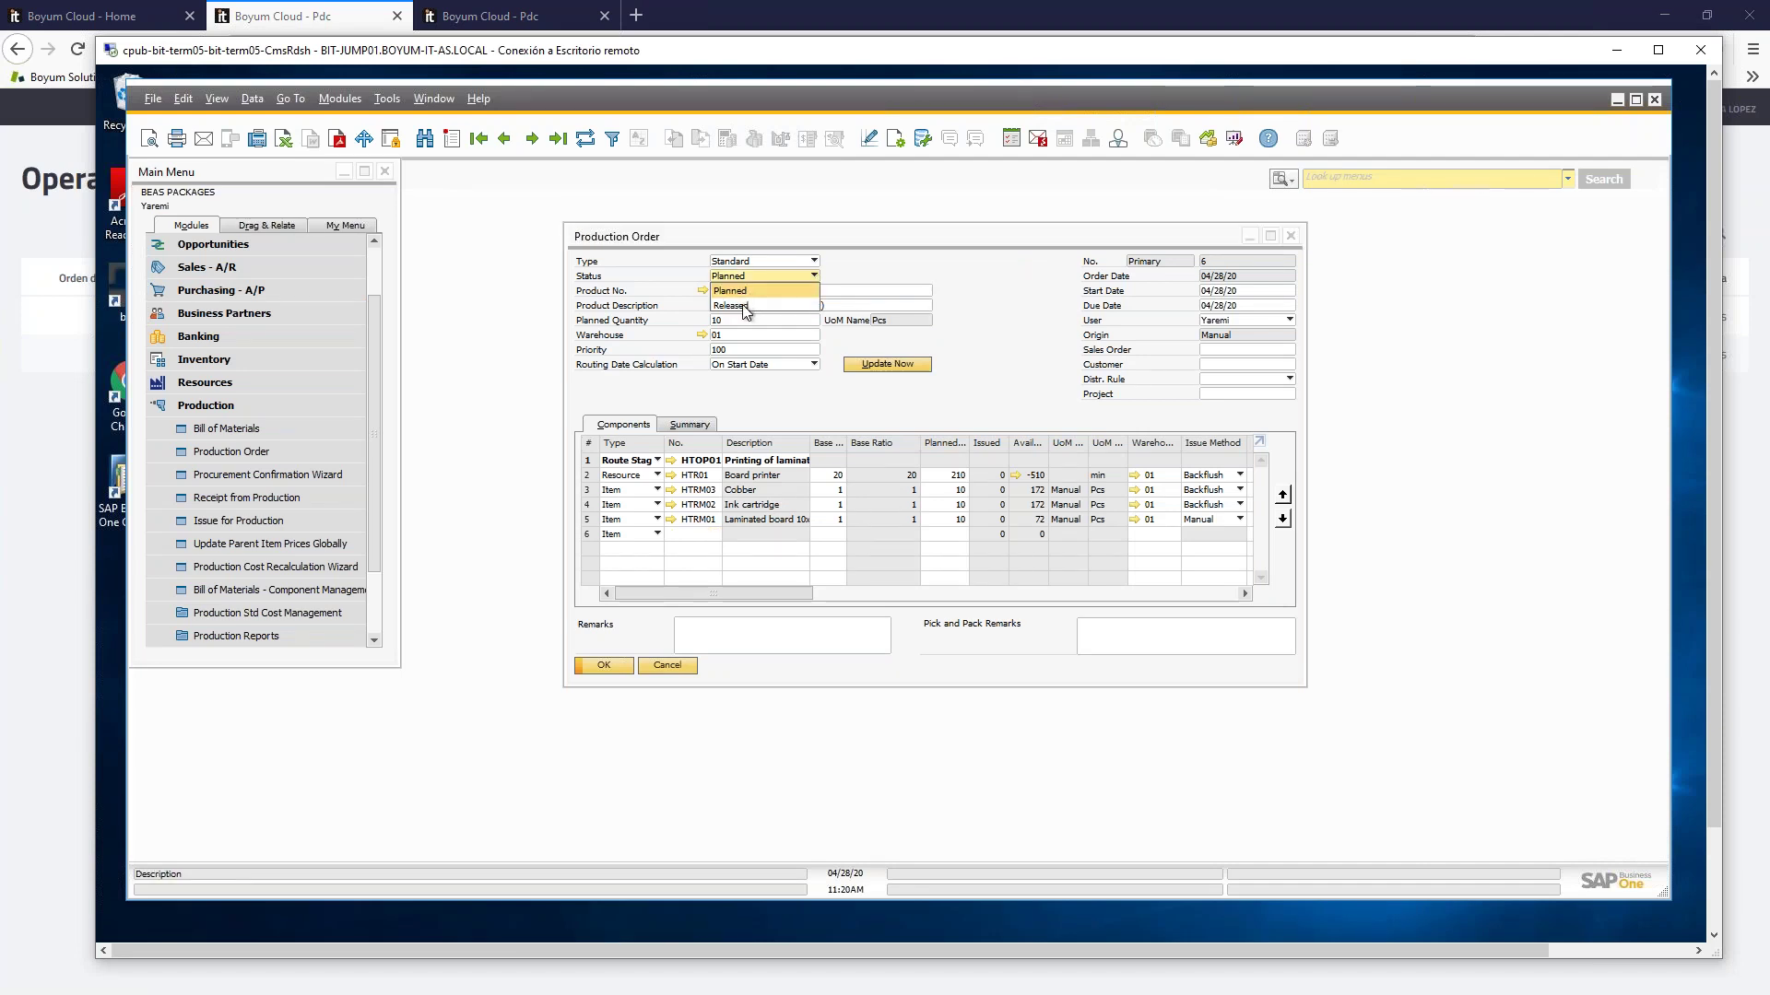
click(811, 304)
click(613, 670)
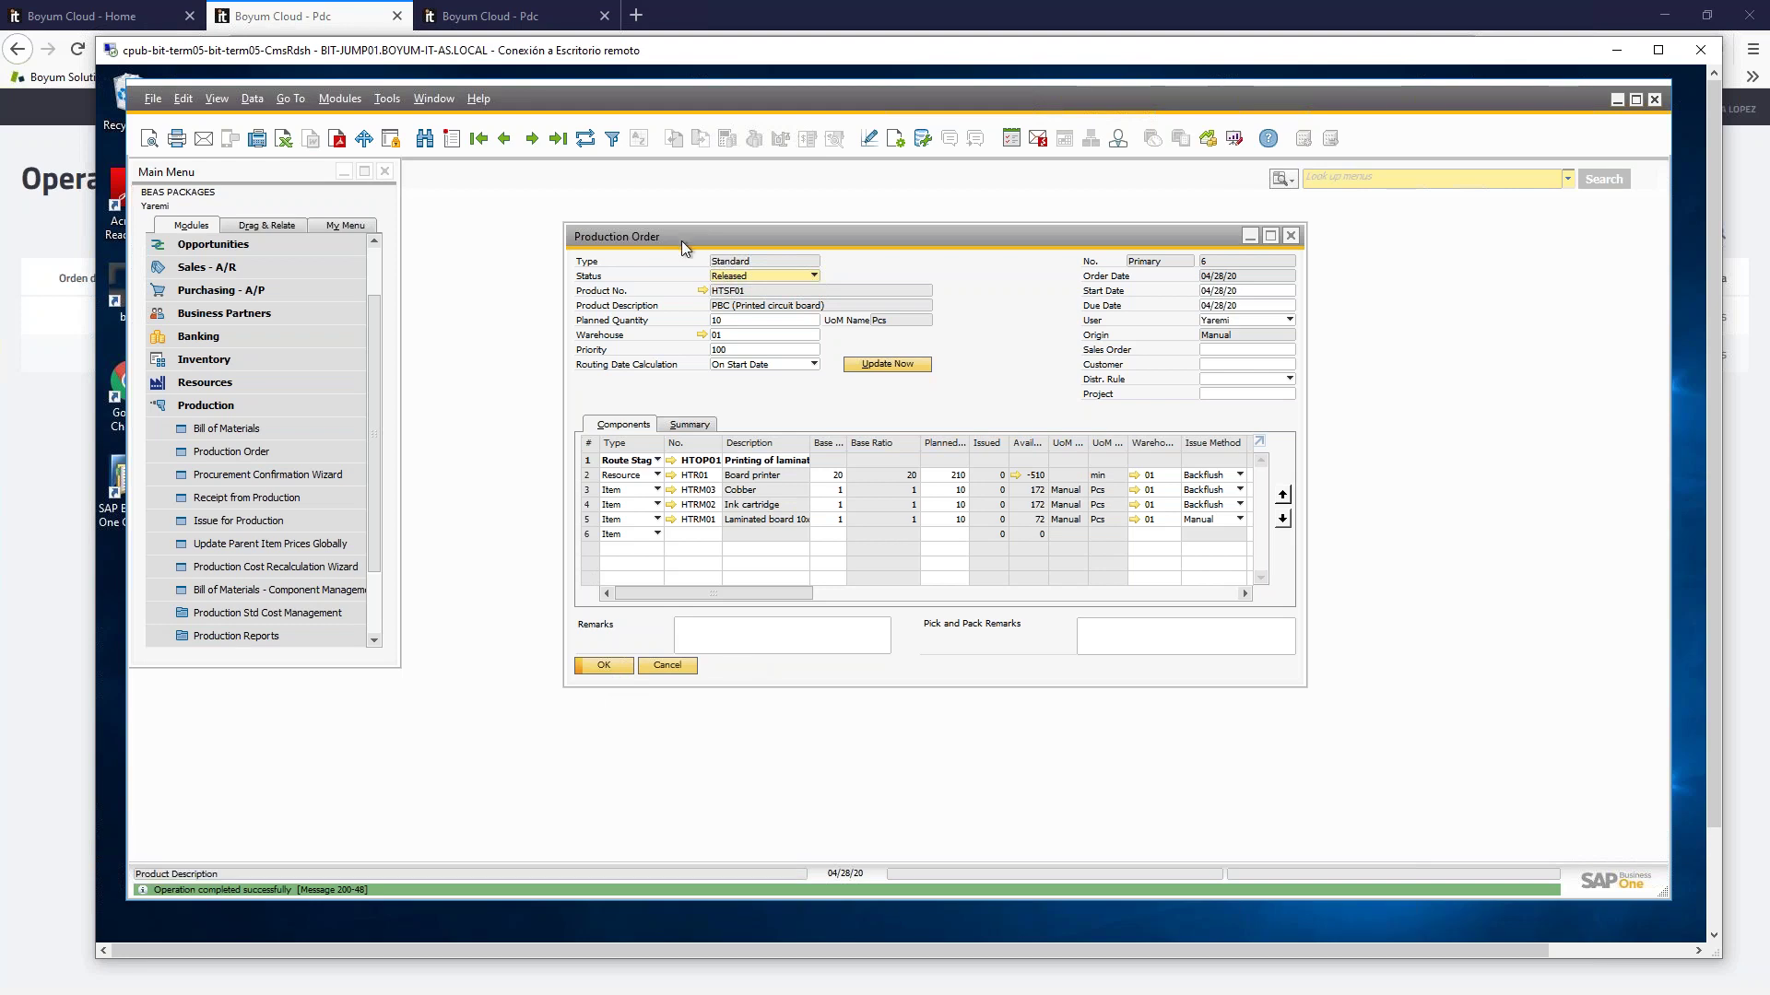
click(914, 5)
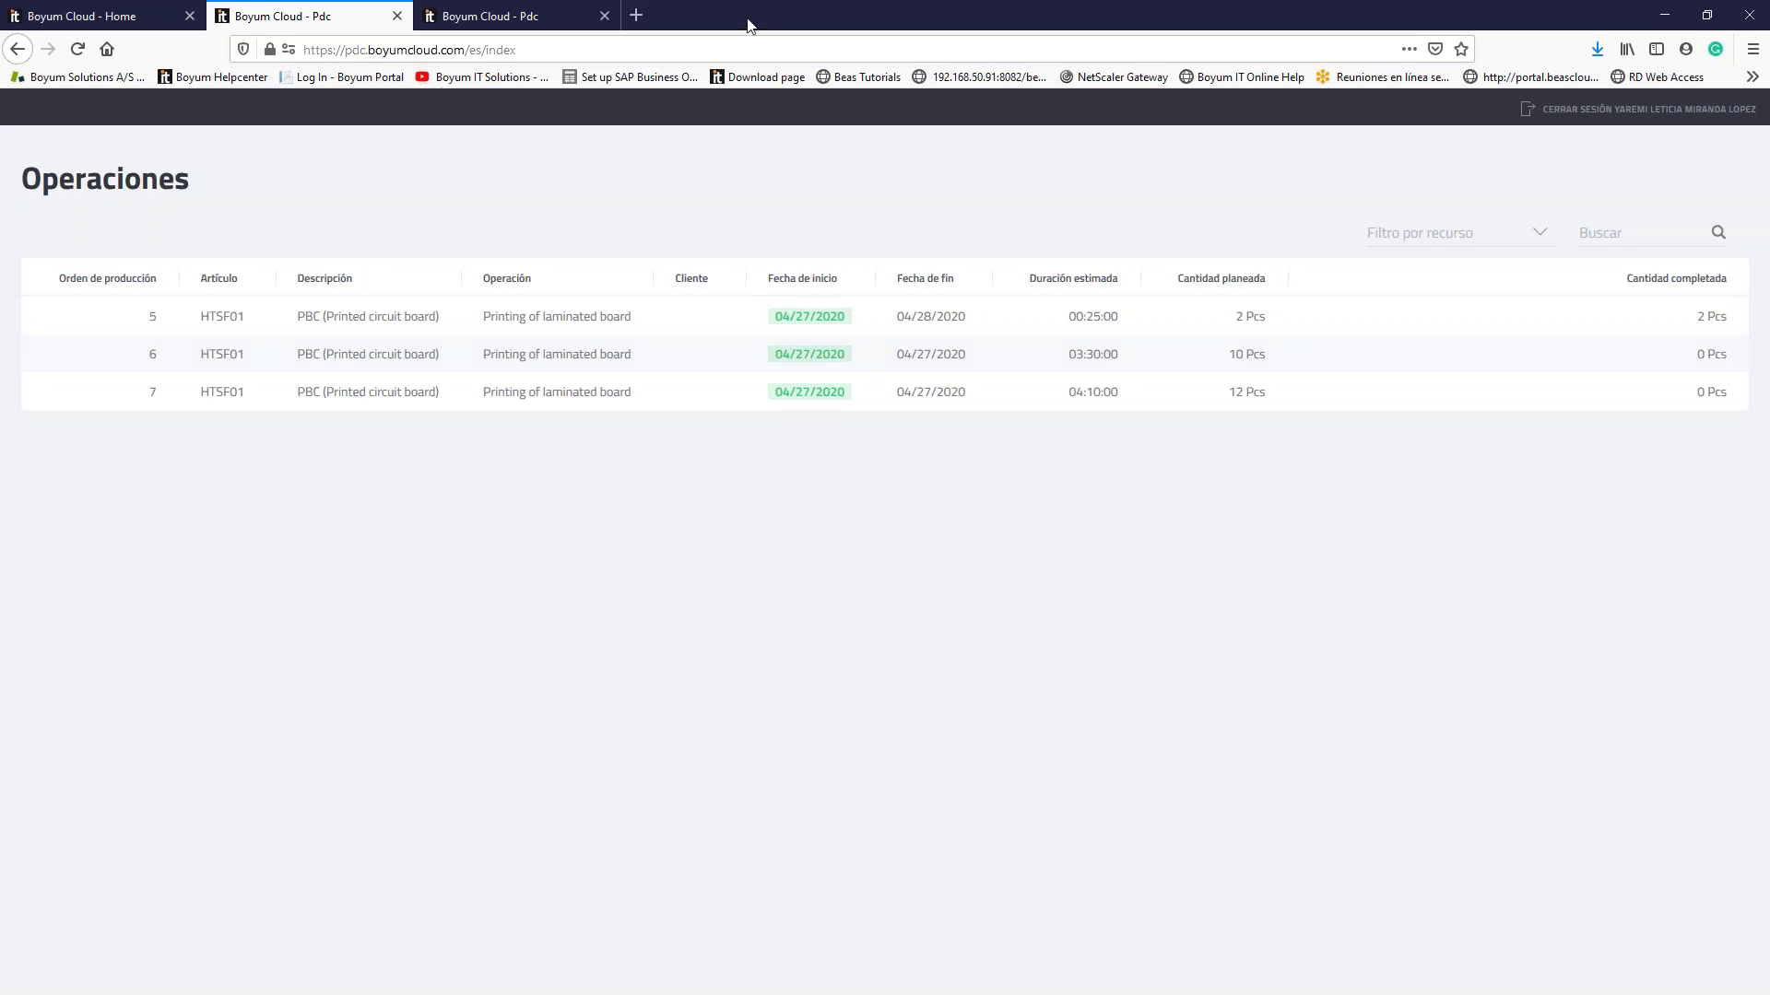
Step: Open order 6, printing of laminated board, planned at 10 Pcs with 0 completed
key(alt+Tab)
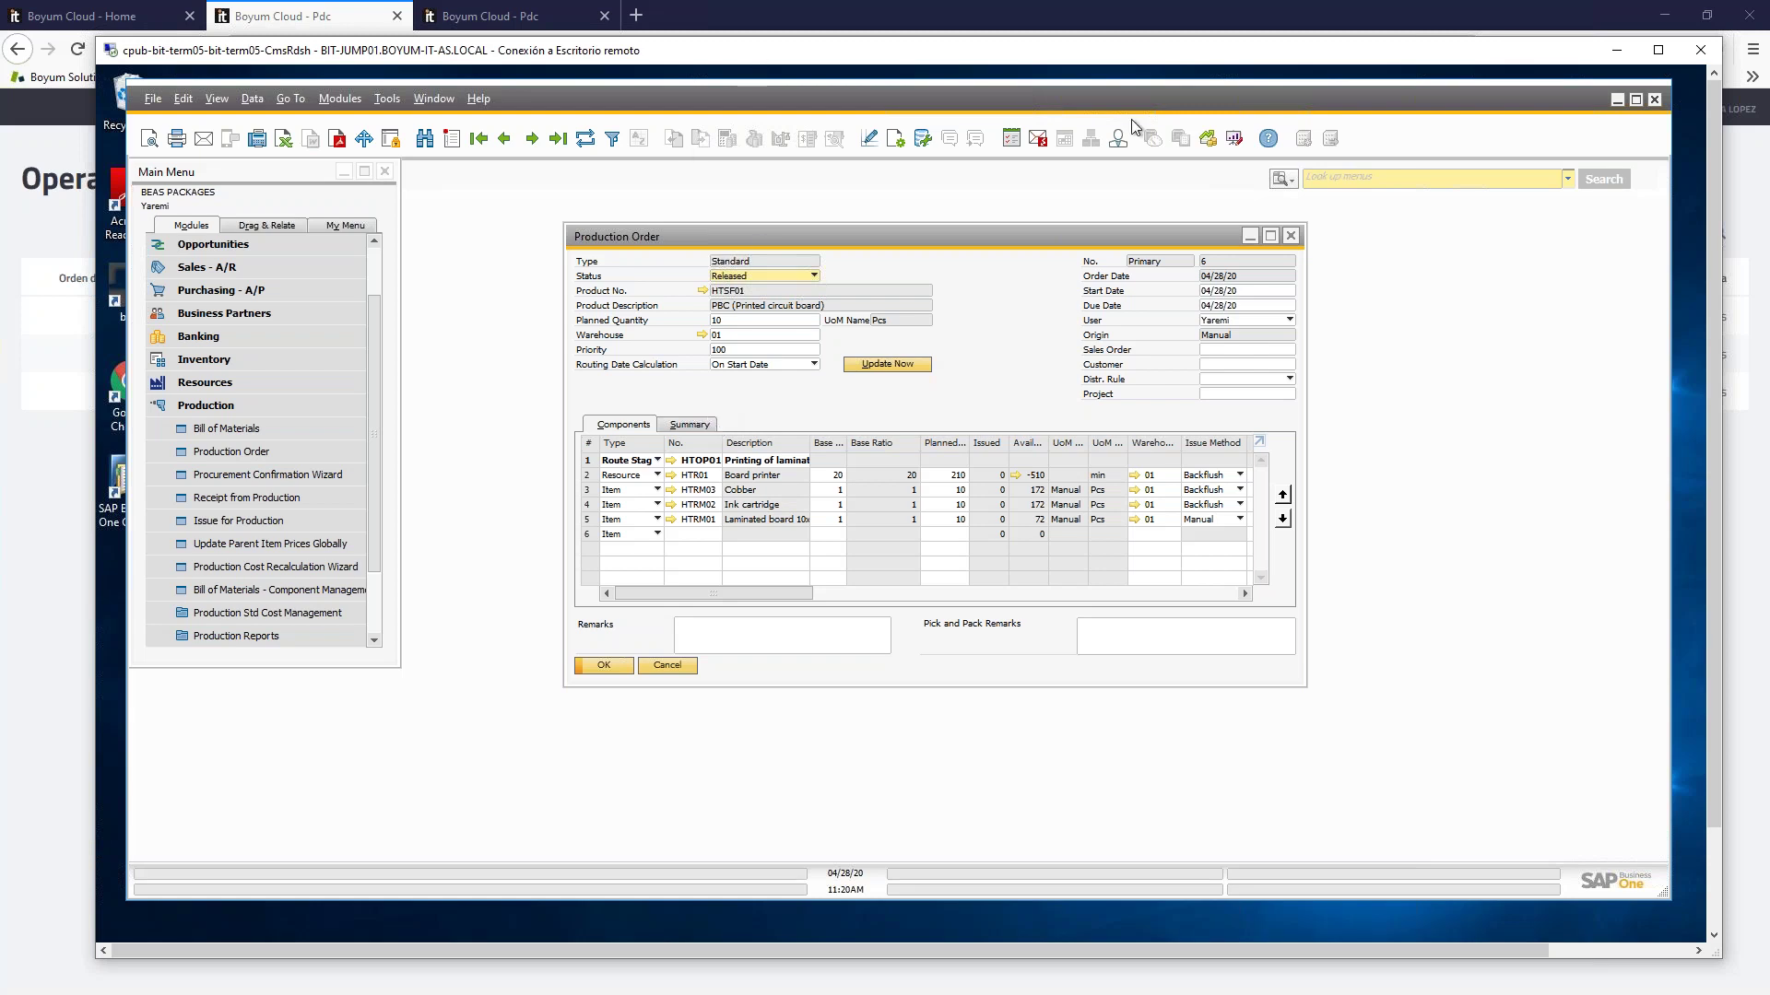
click(1616, 50)
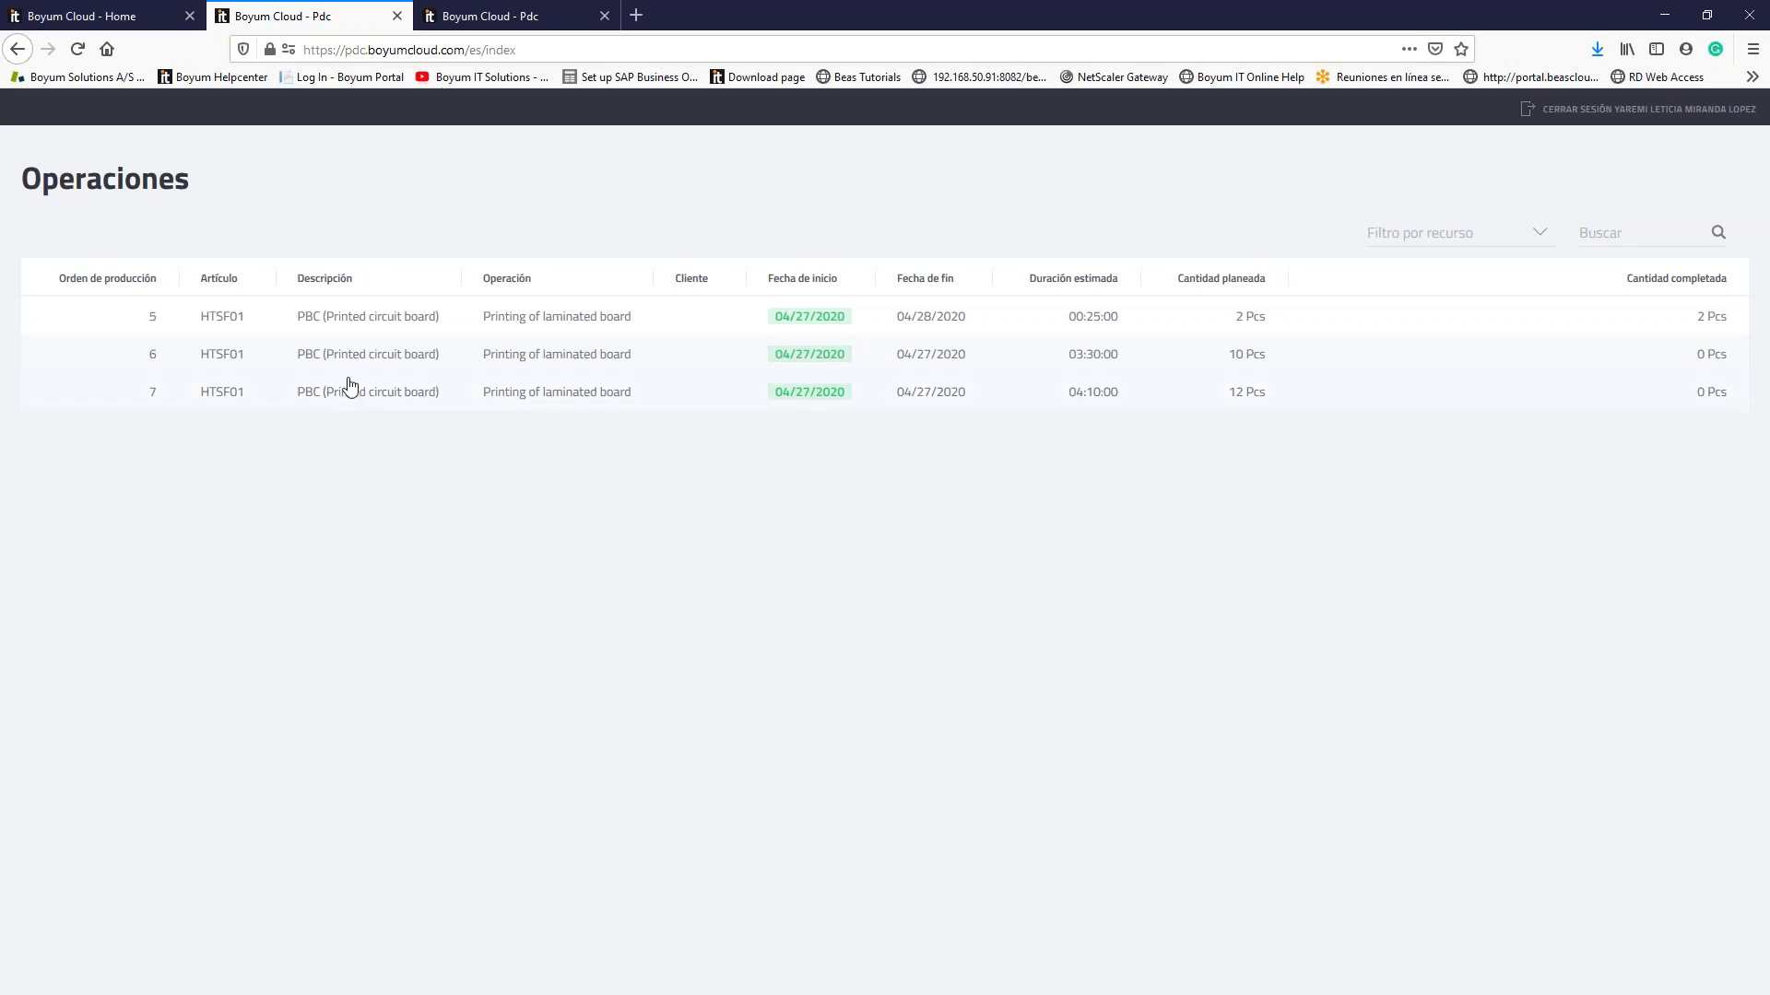
click(933, 359)
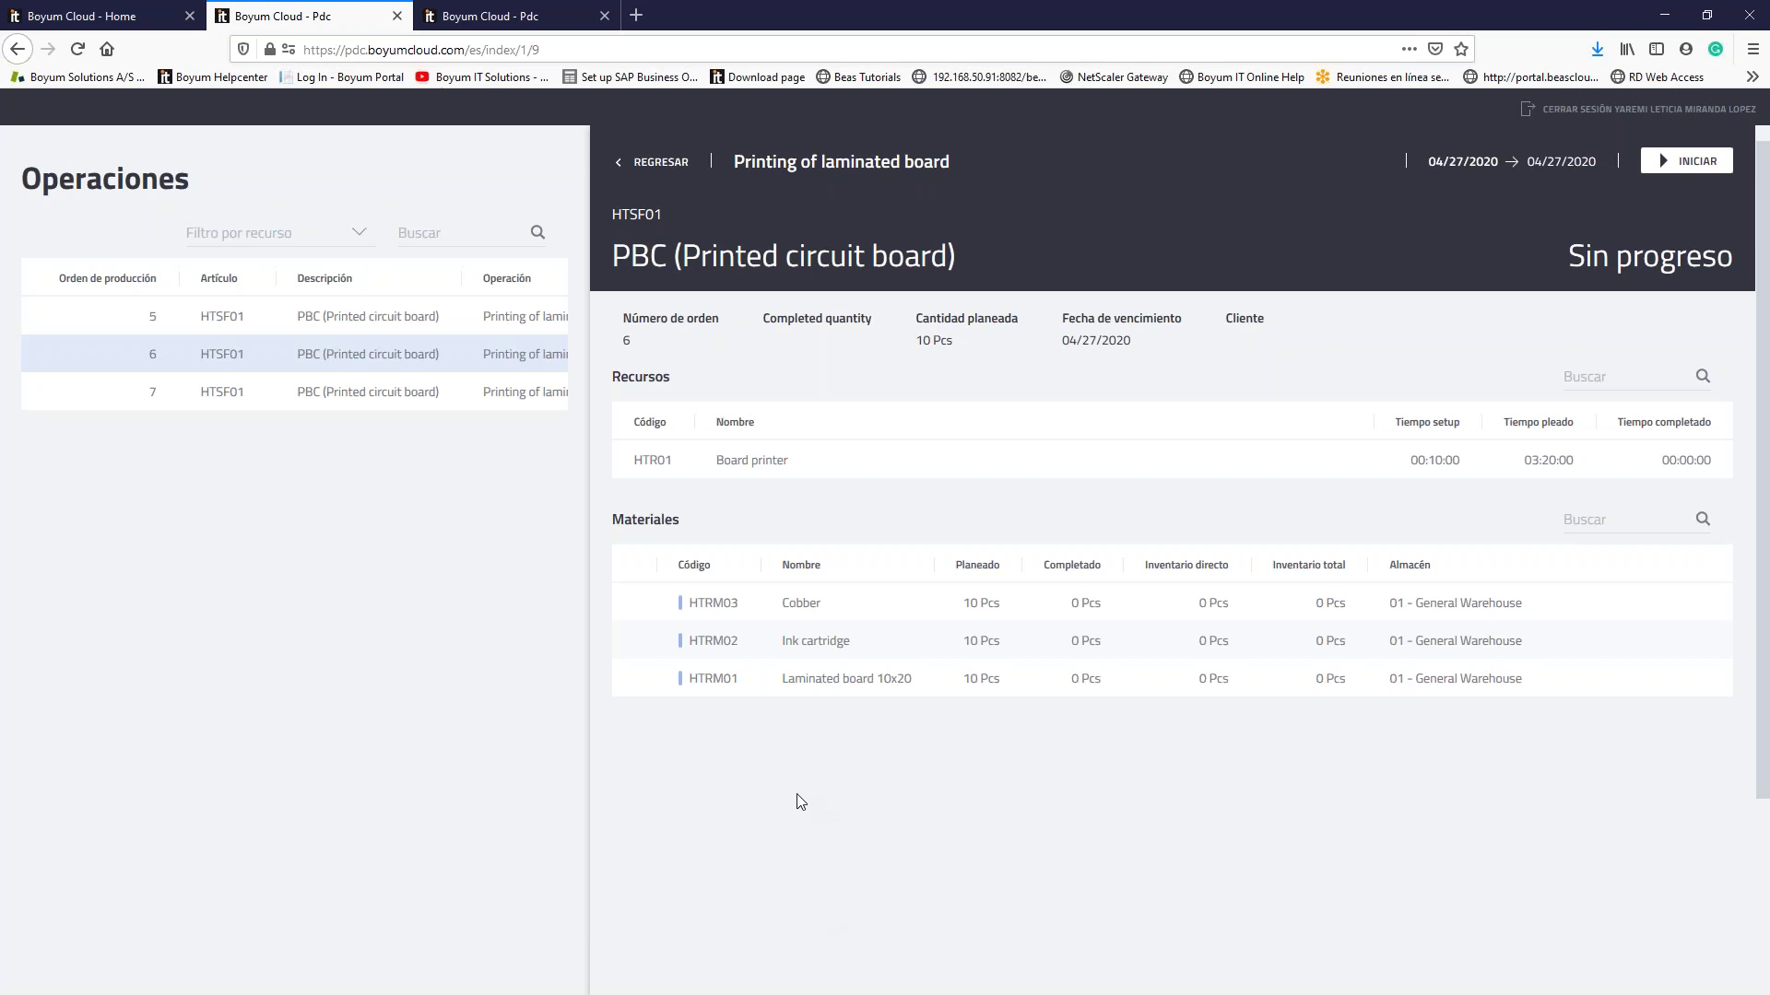
Step: Start order 6's printing operation, glance at orders 5 and 7, then stop it
click(1704, 172)
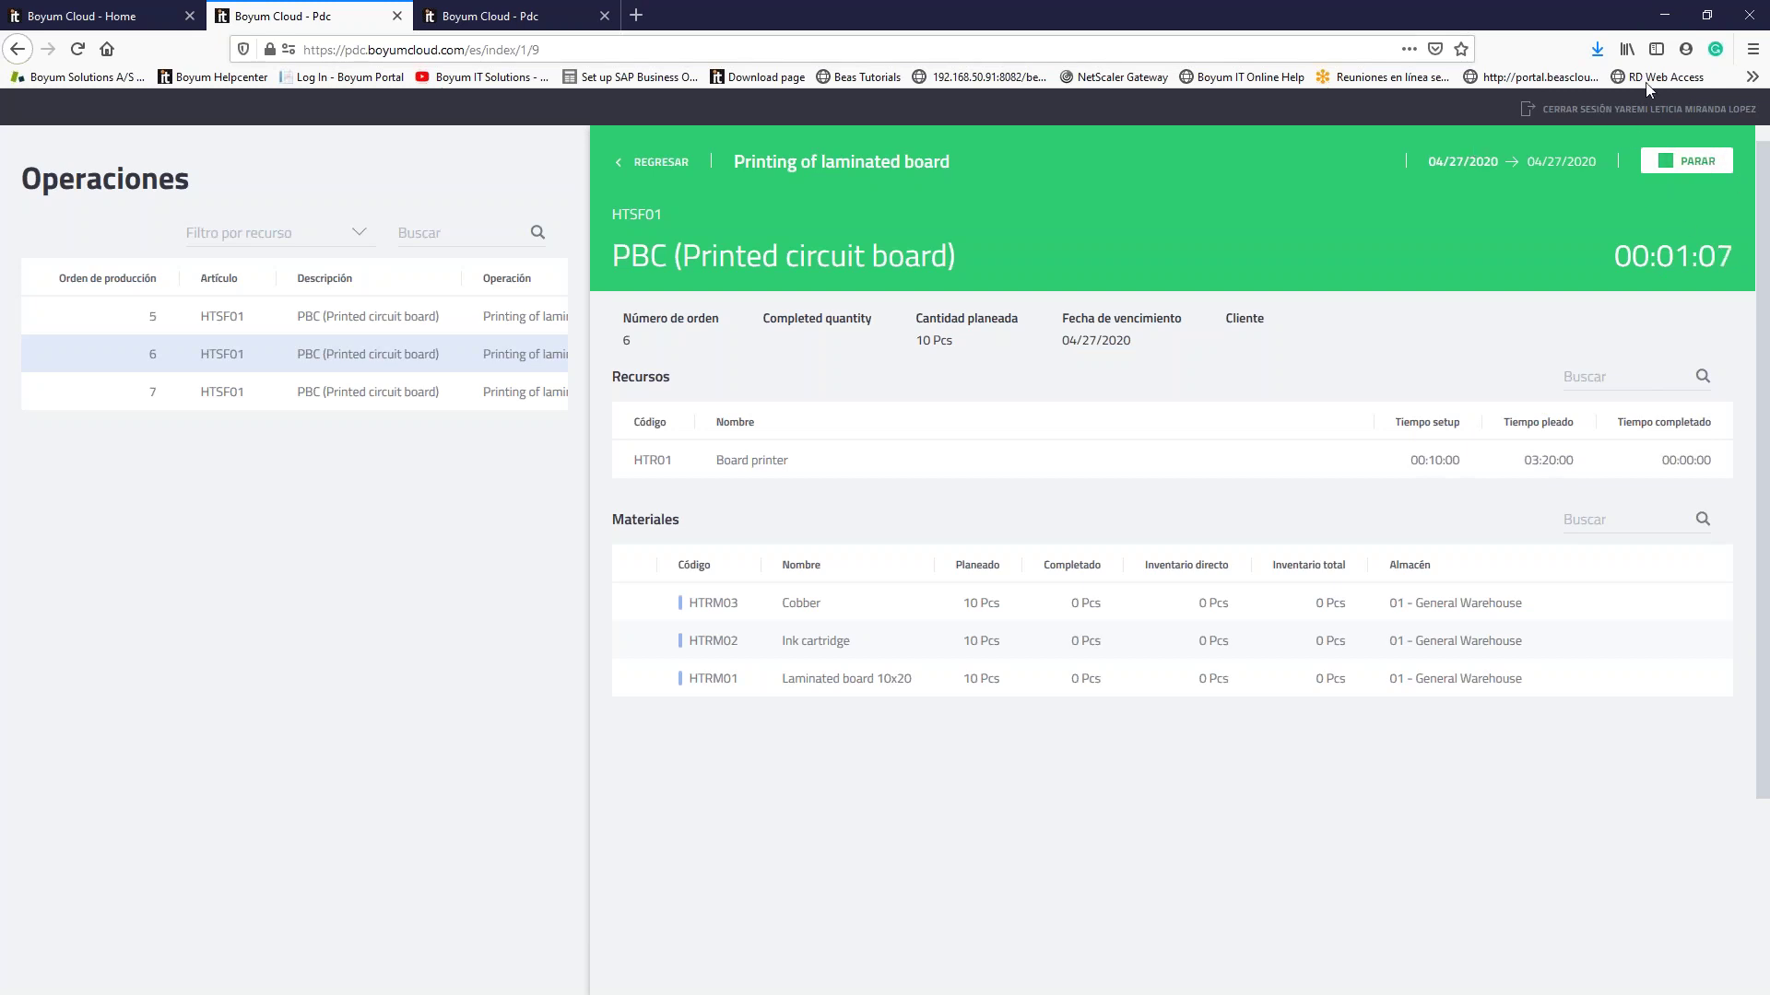
click(656, 165)
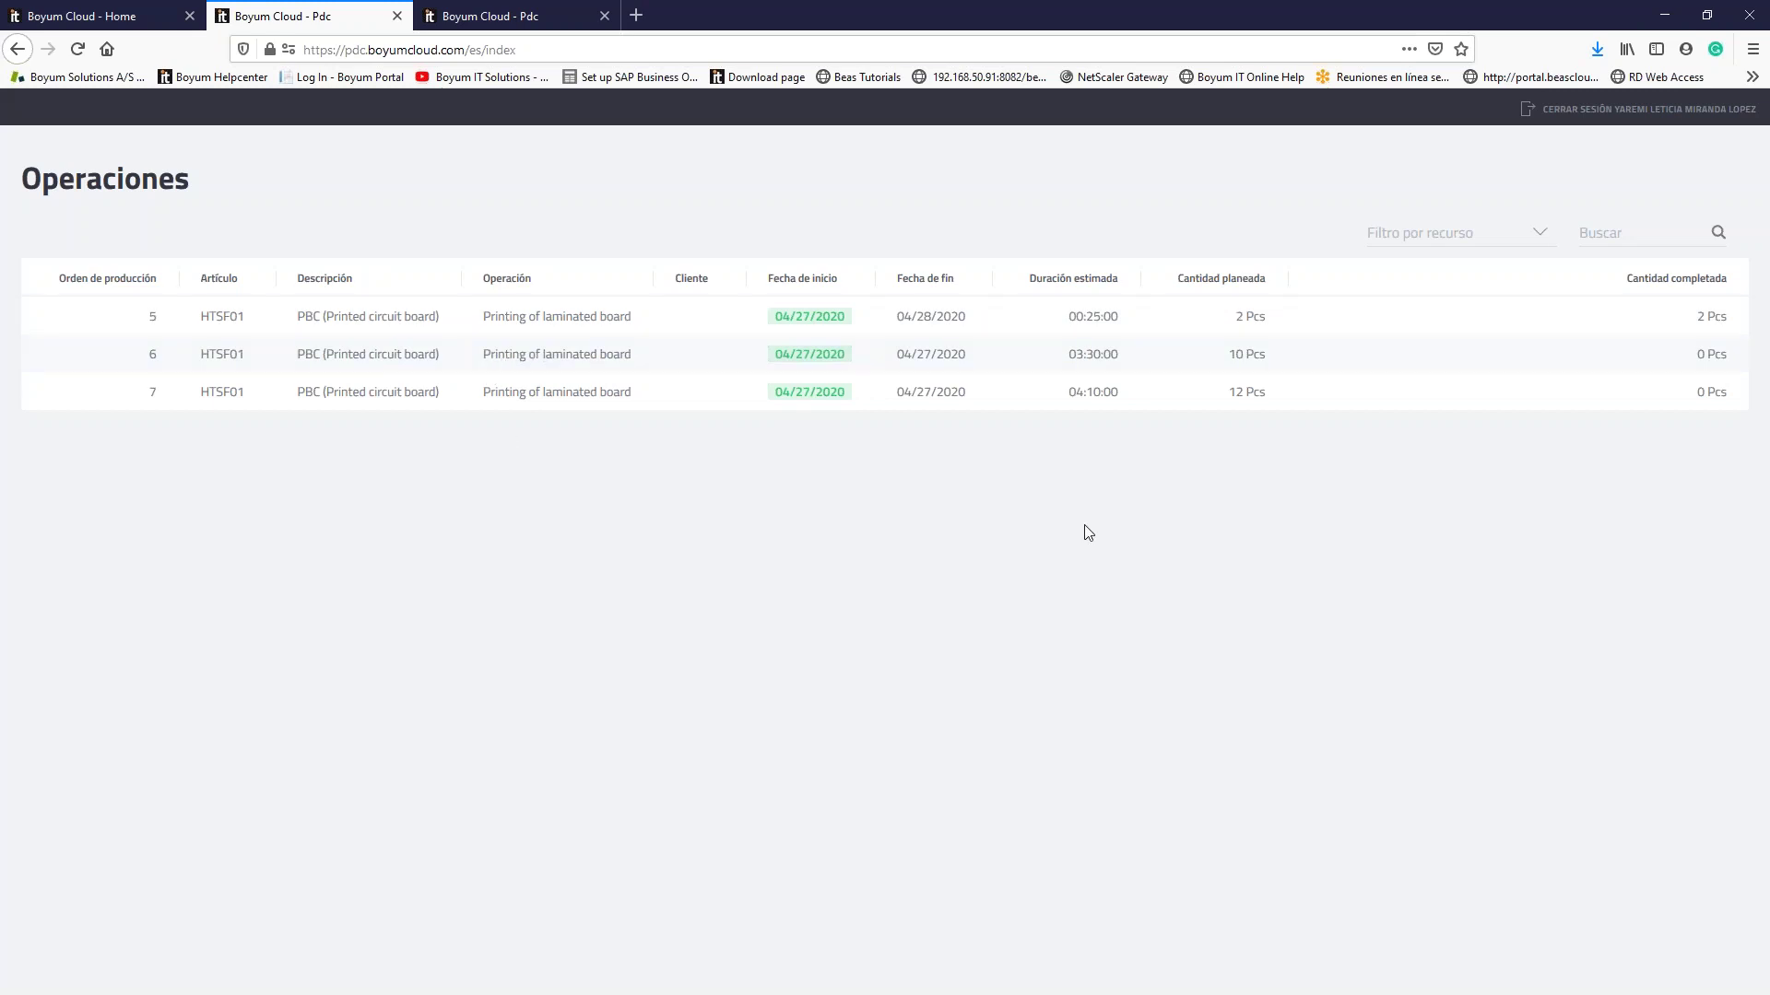
click(646, 356)
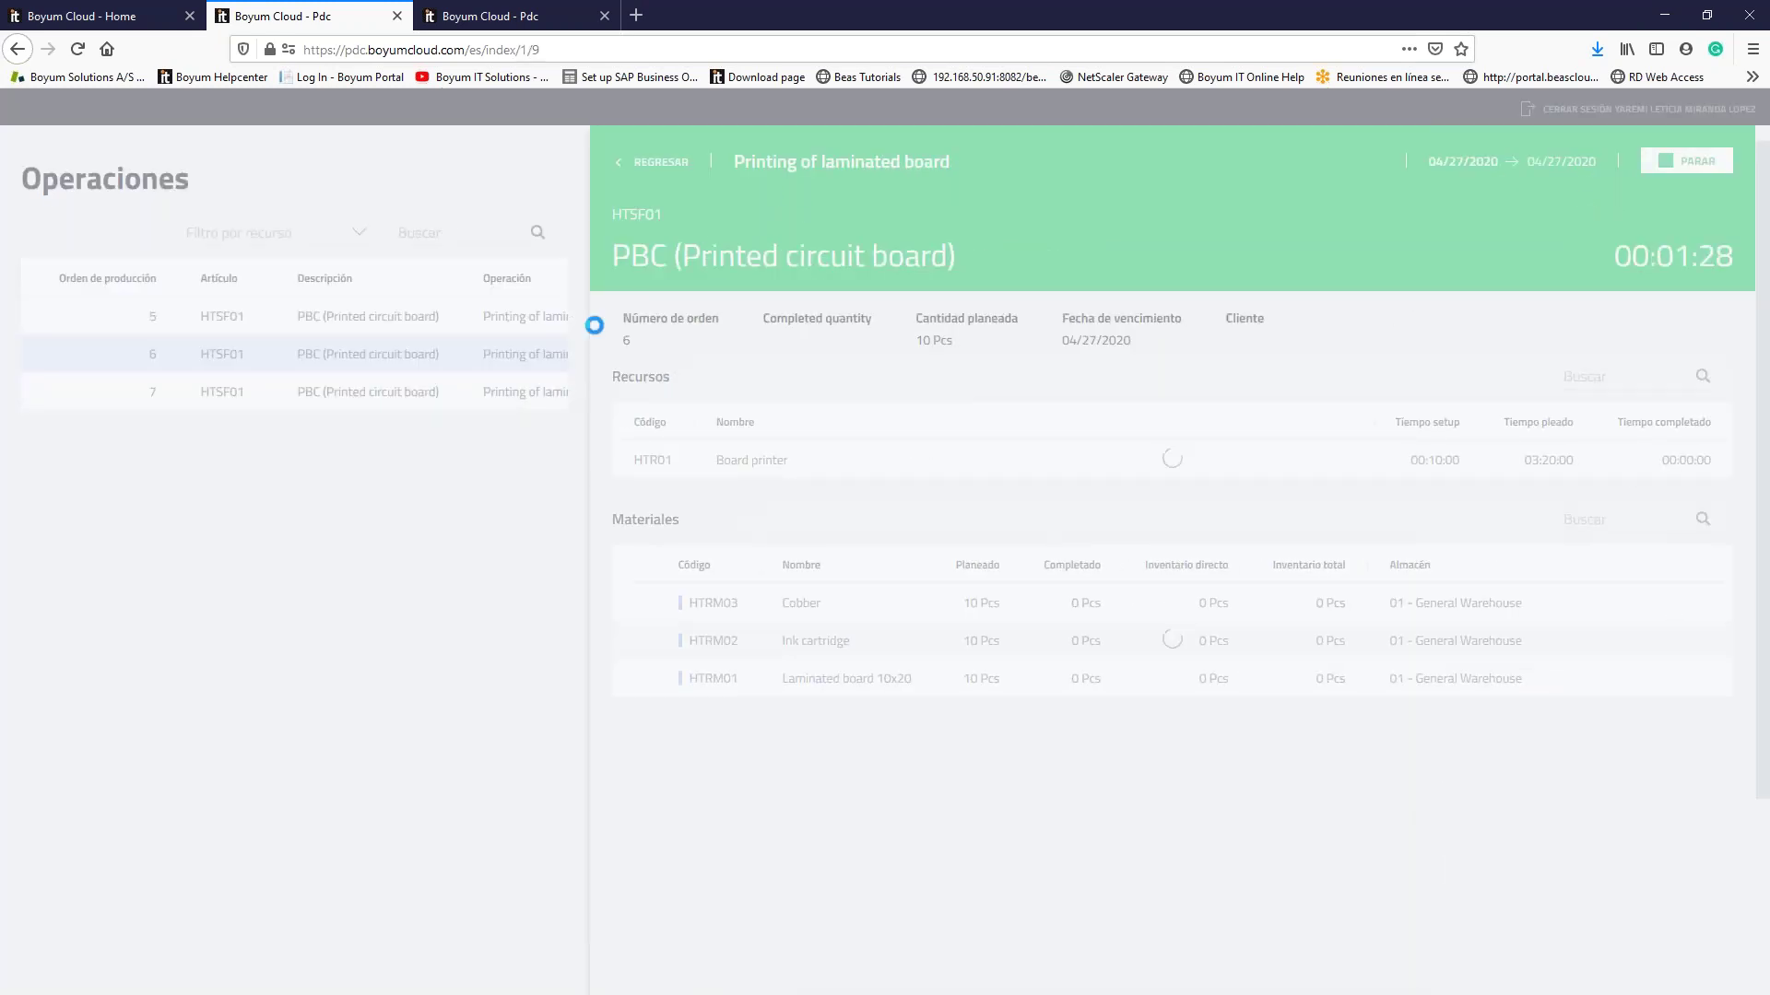
click(527, 325)
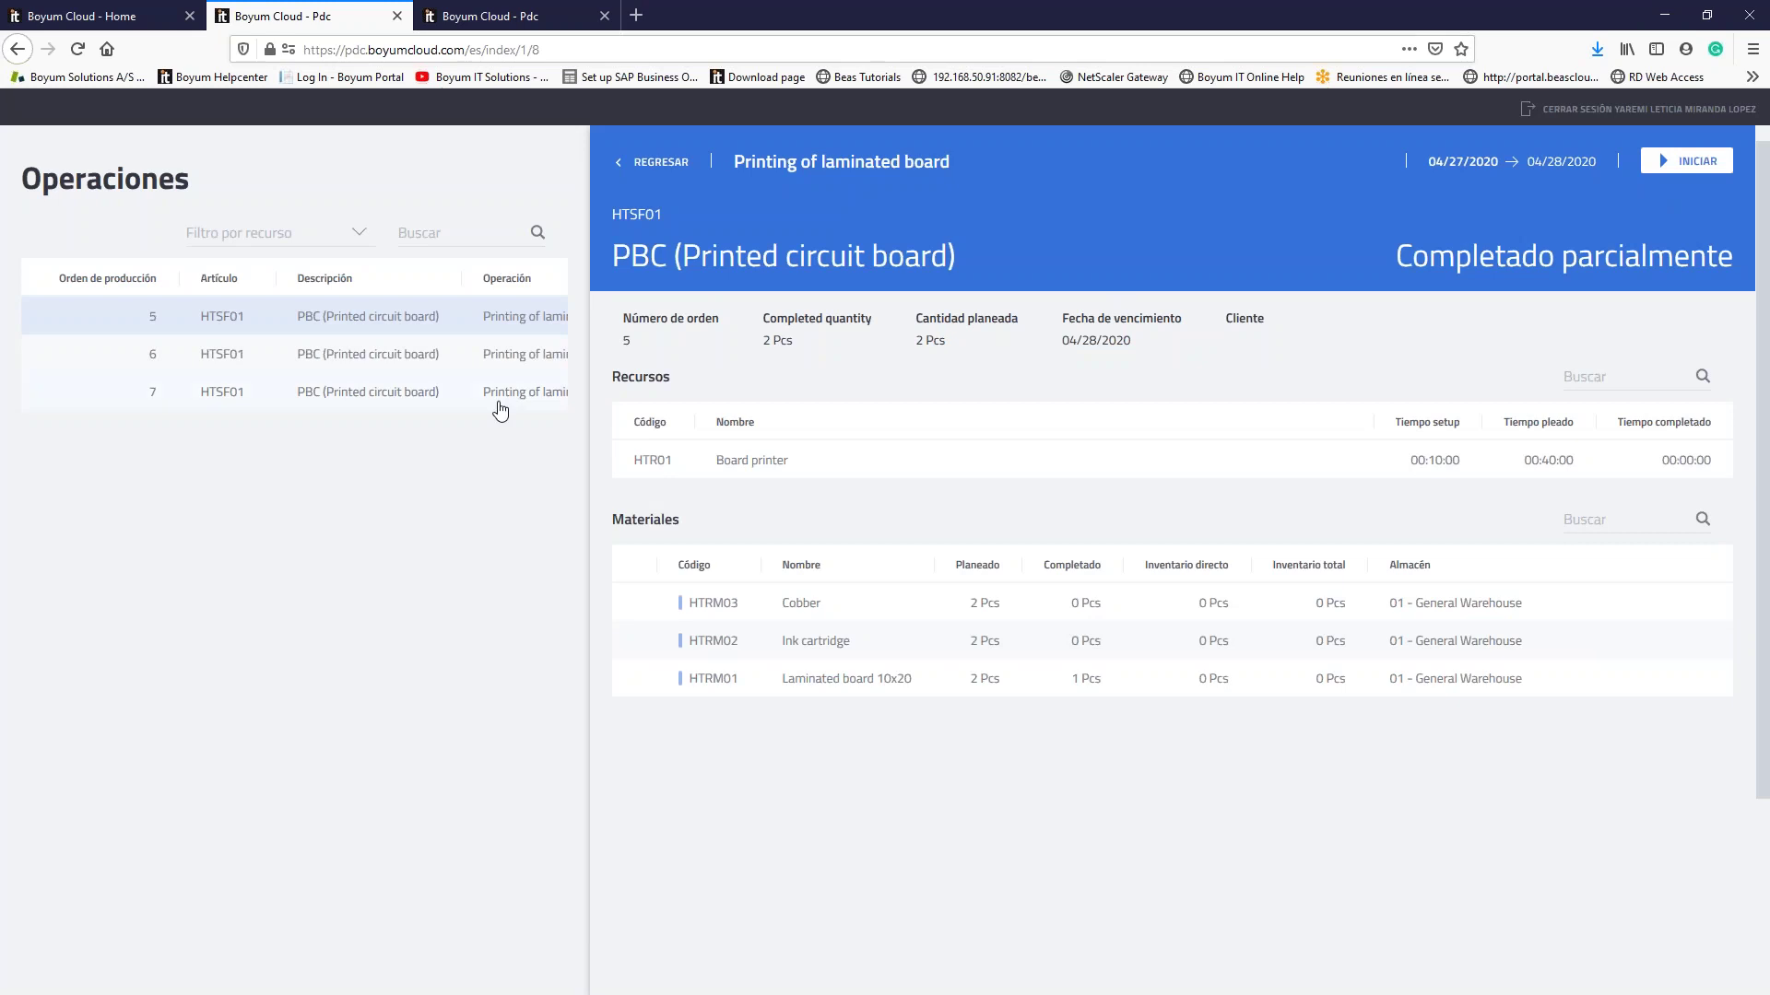
click(366, 394)
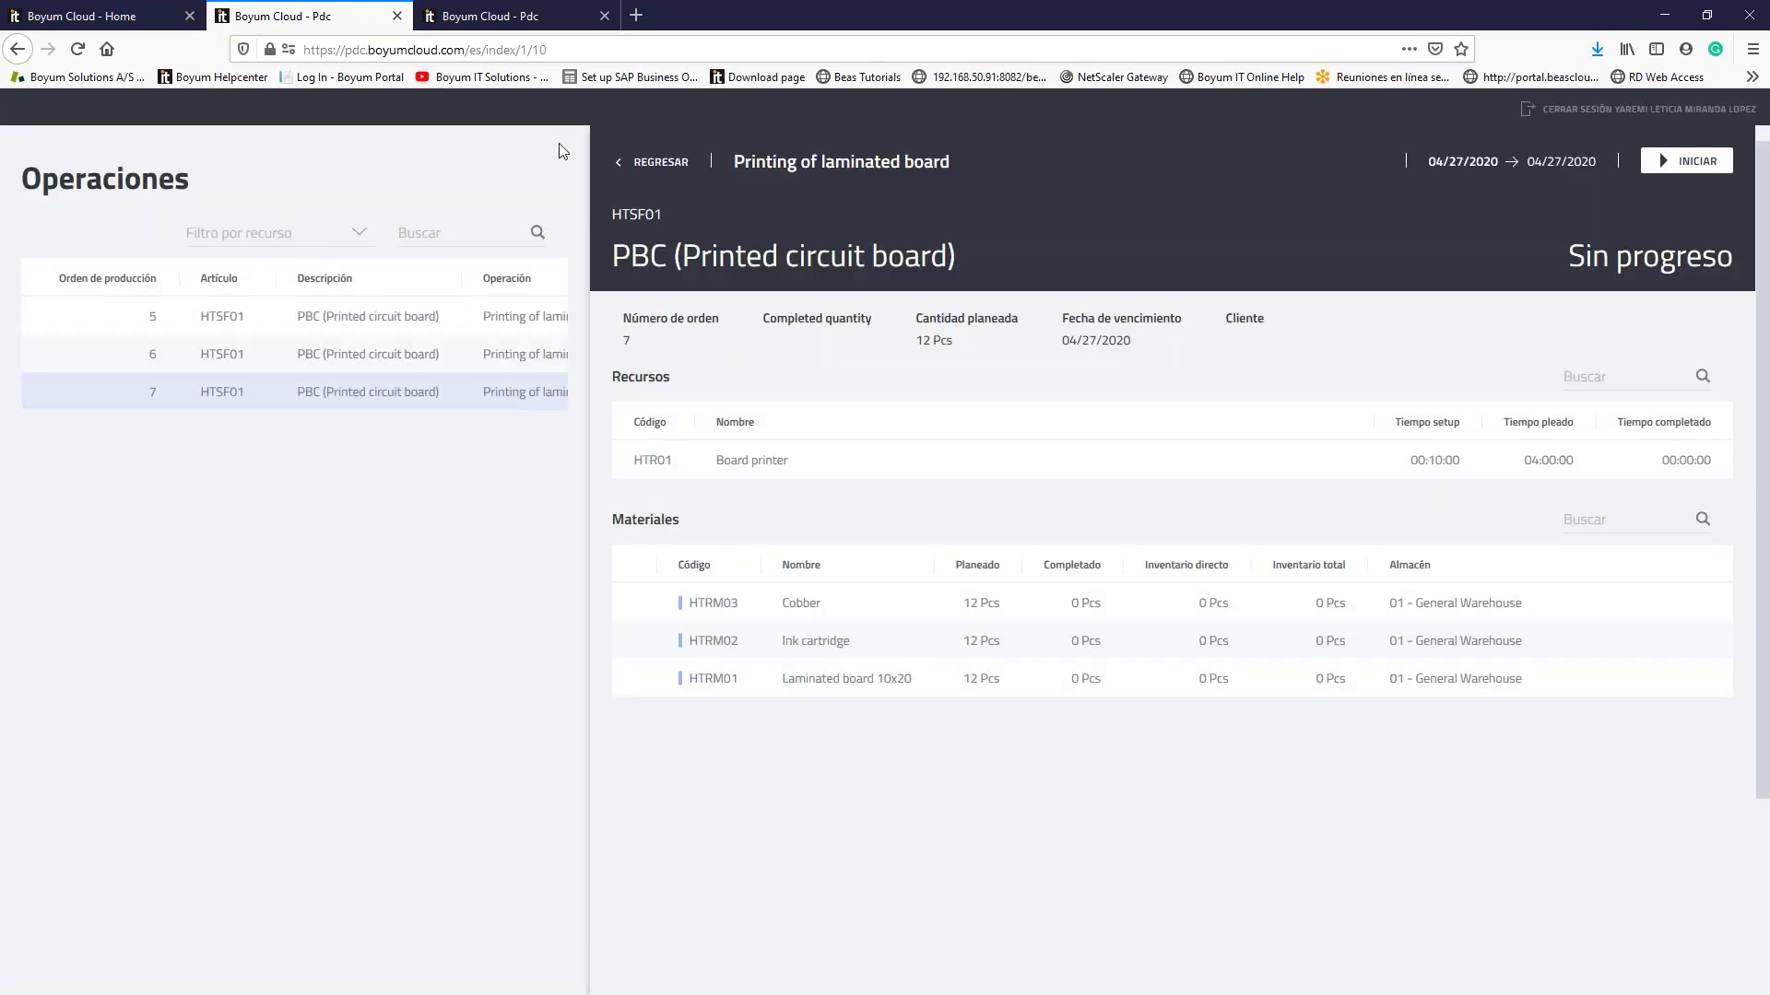
click(461, 354)
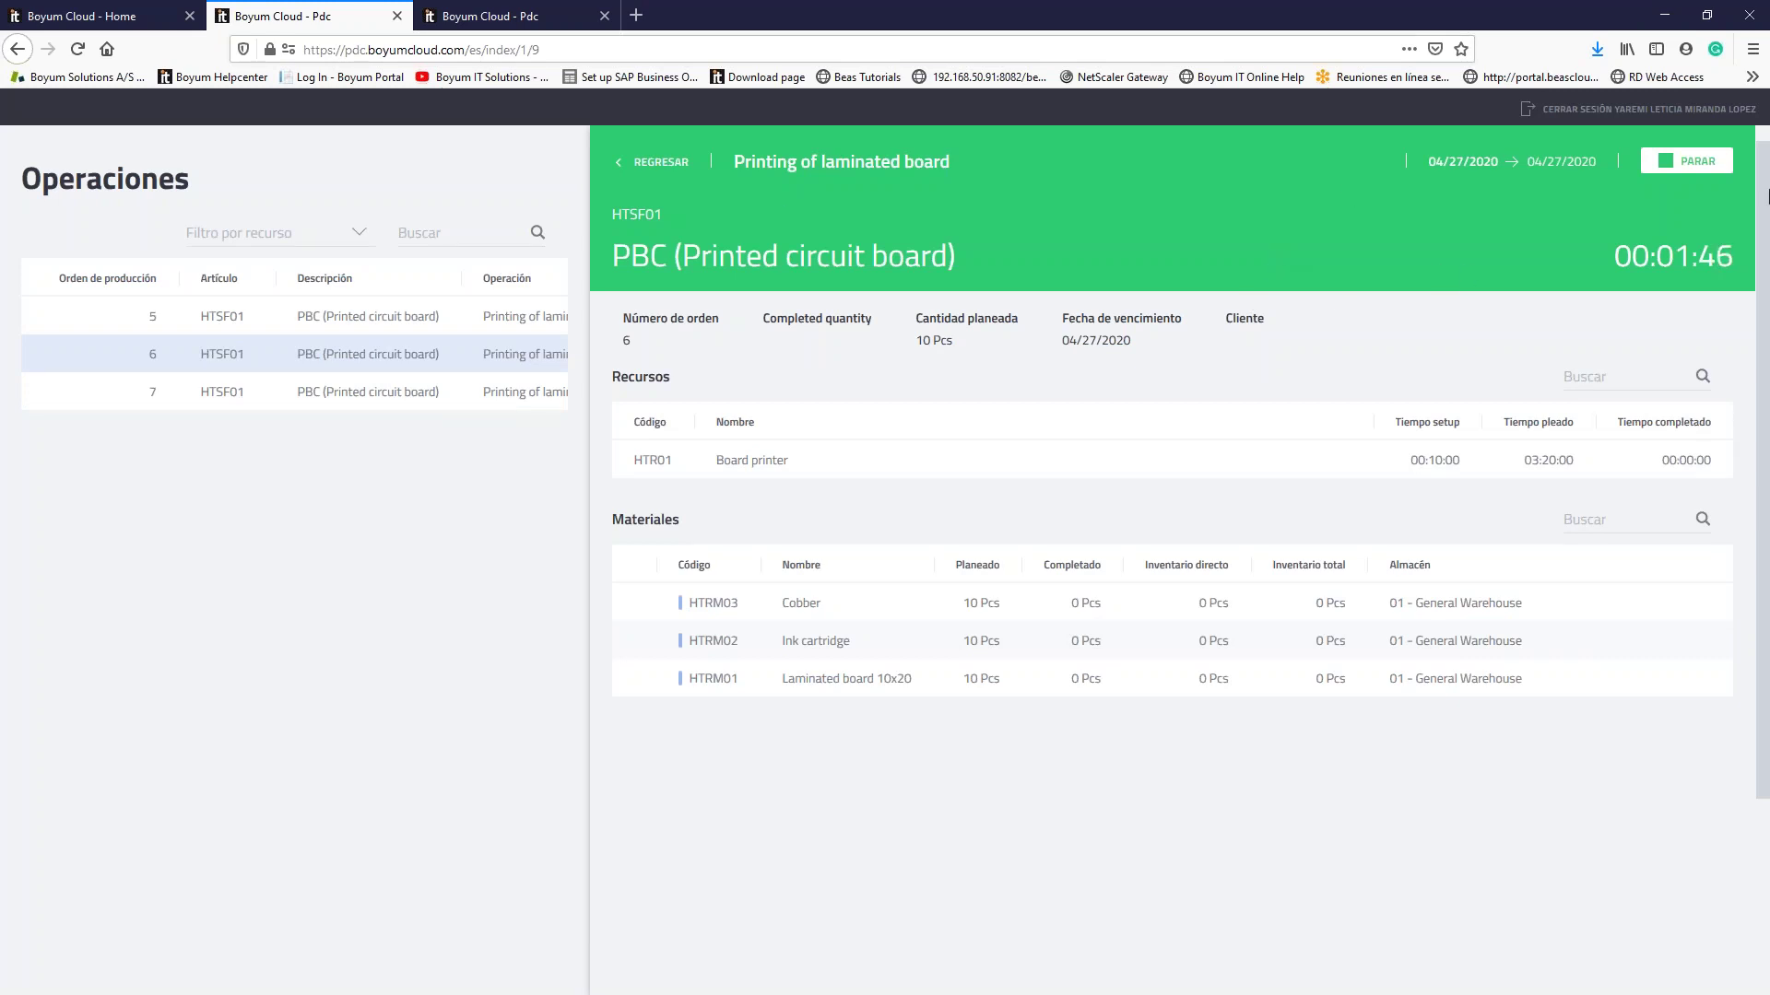
click(1710, 163)
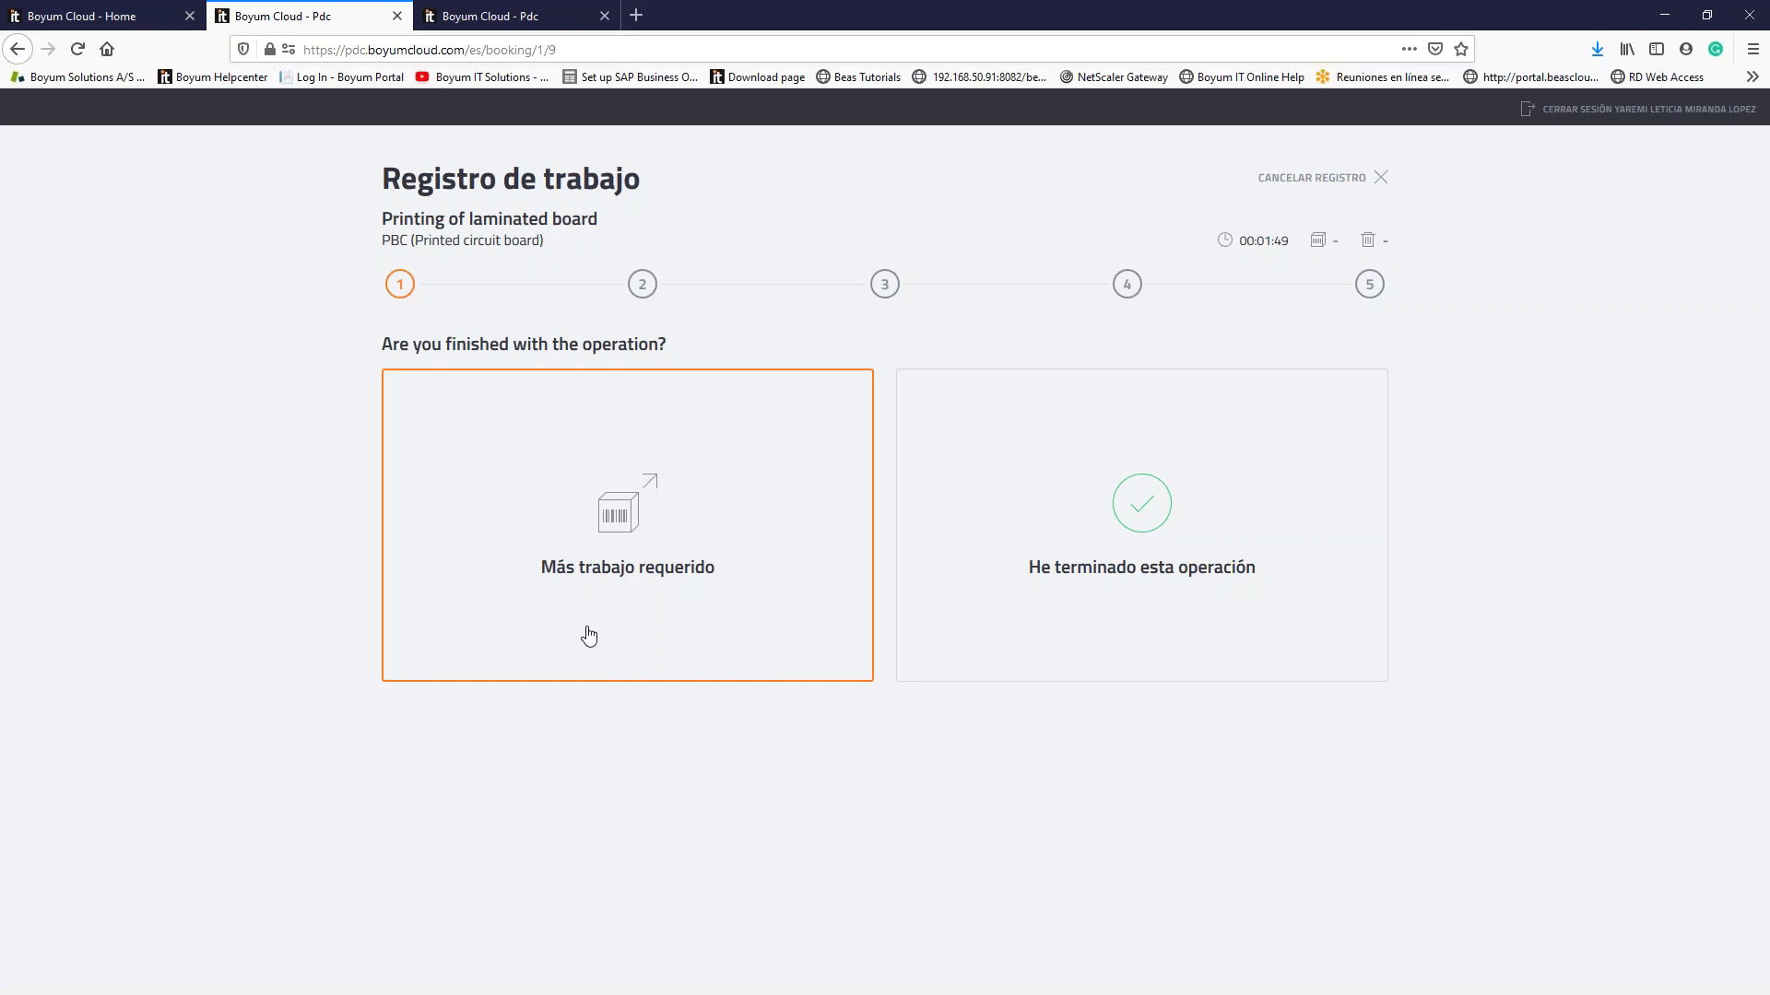
Step: Mark the printing operation finished with 7 pieces completed and no scrap
click(1226, 474)
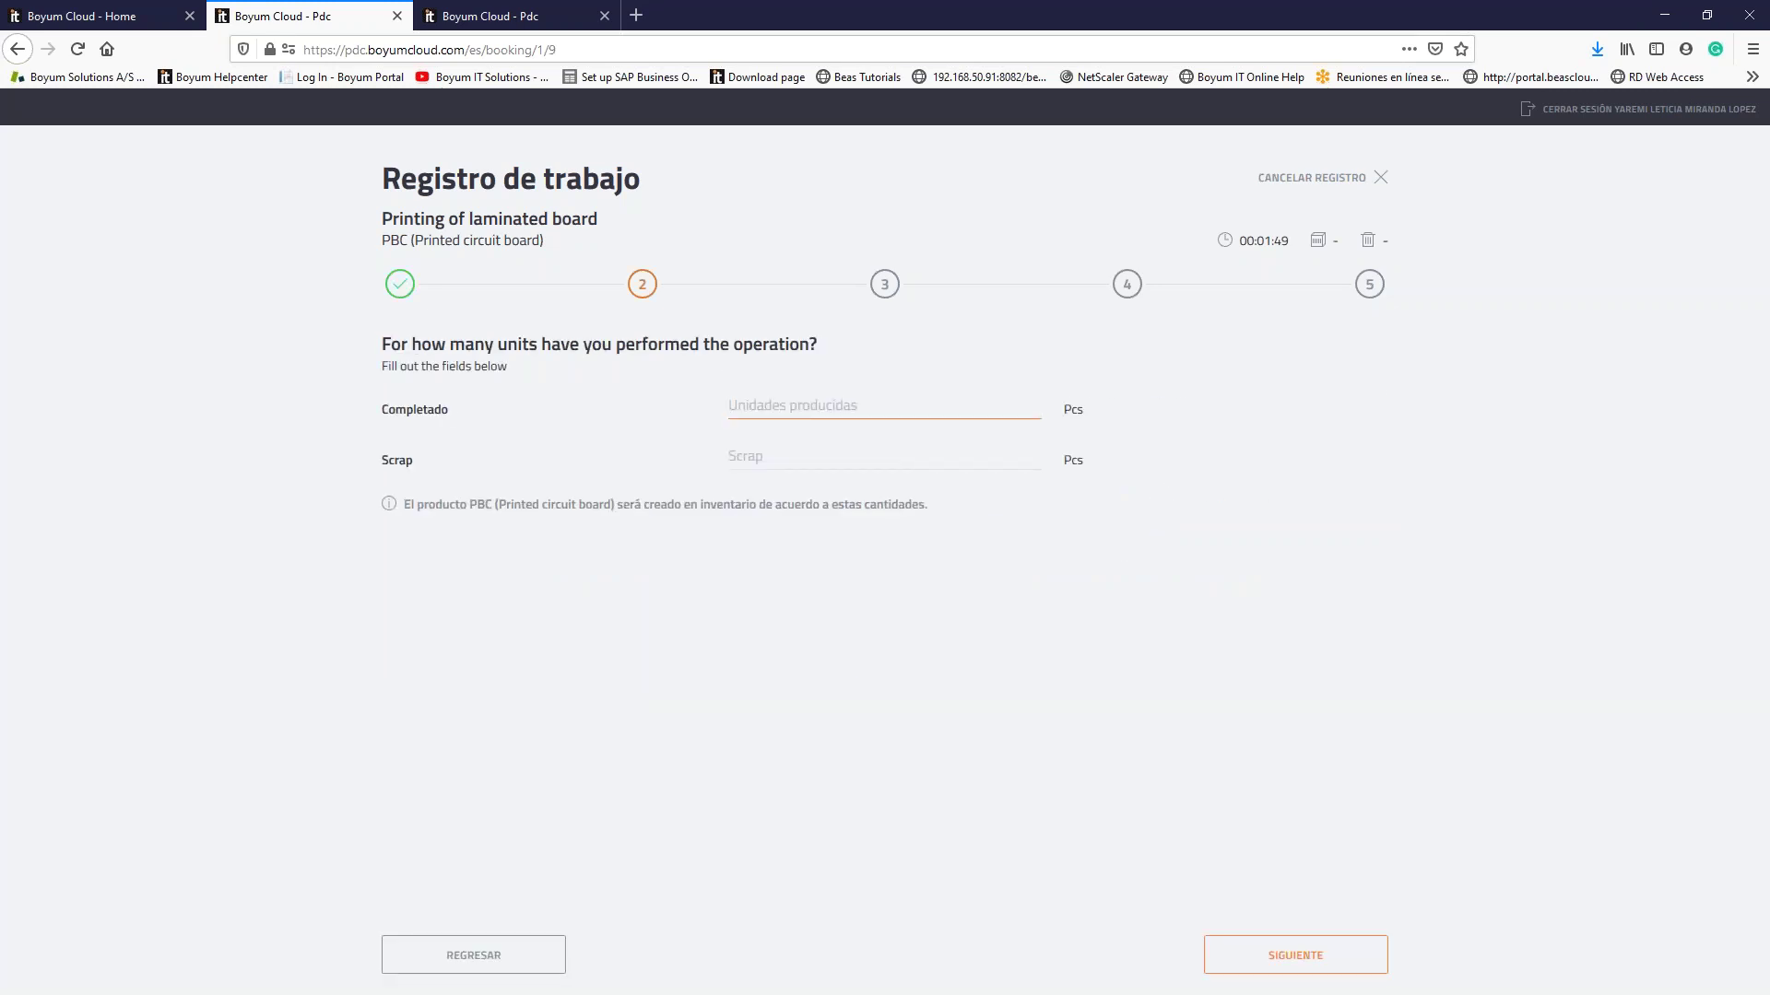
text(1)
key(Tab)
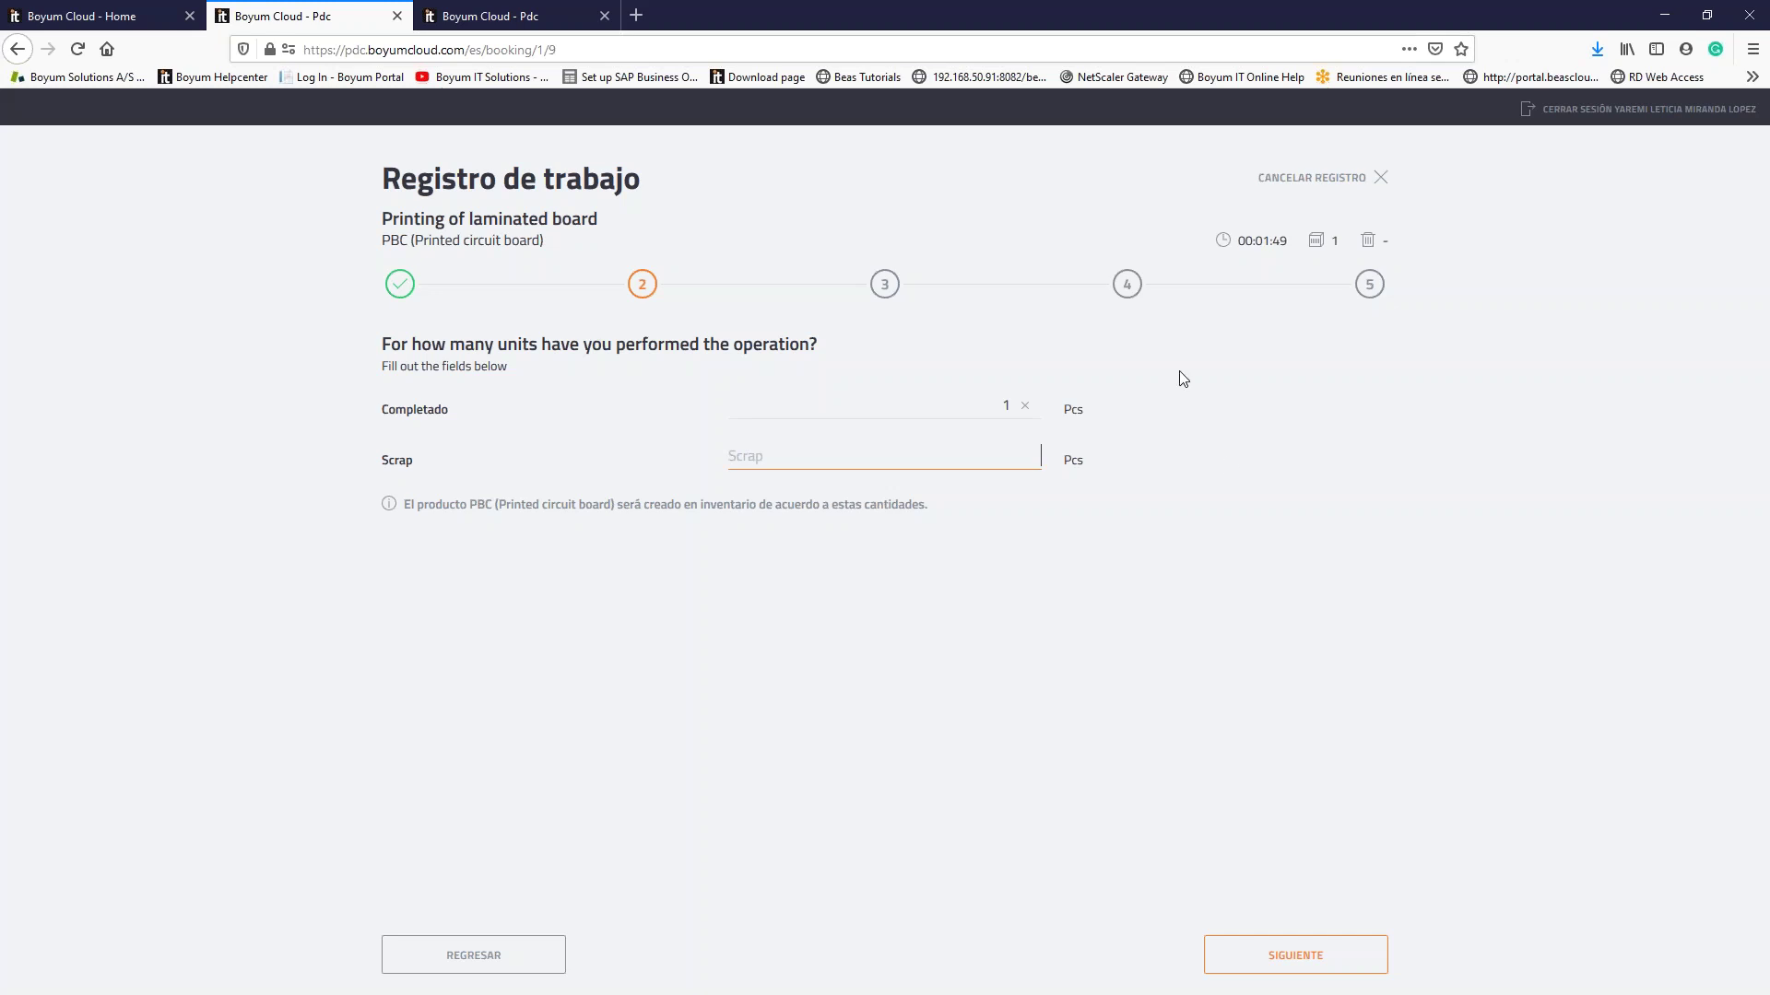
click(972, 408)
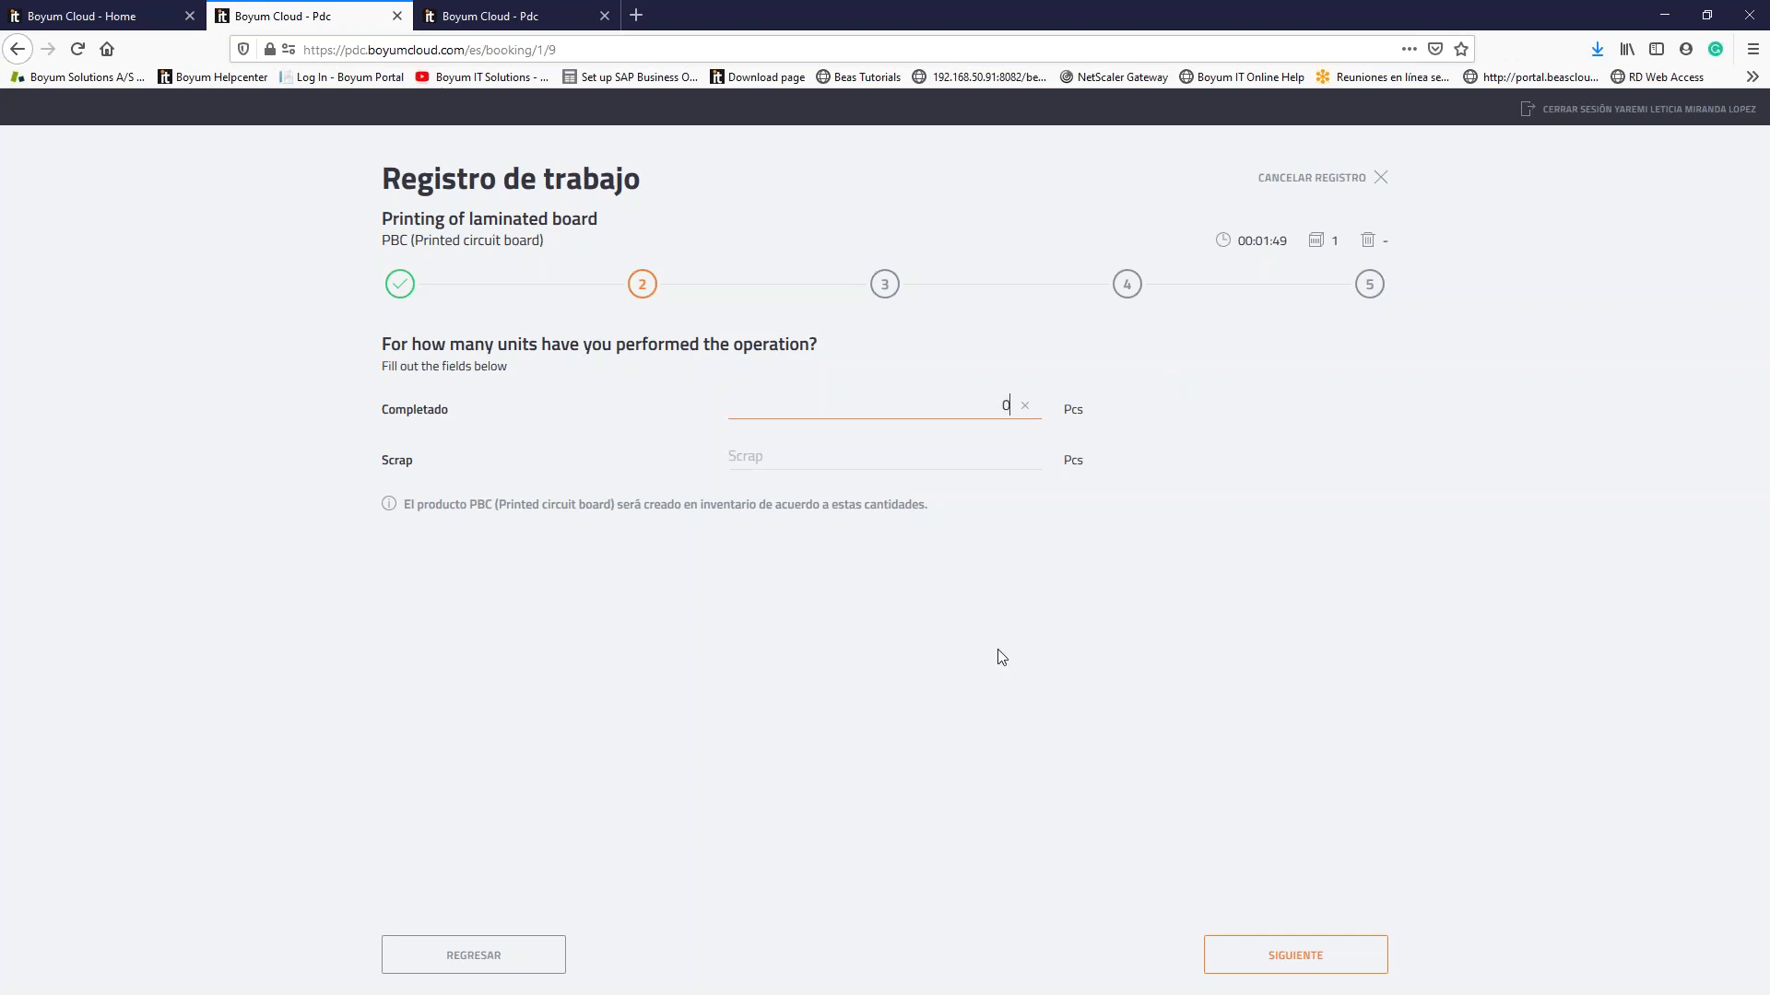
text(7)
key(Tab)
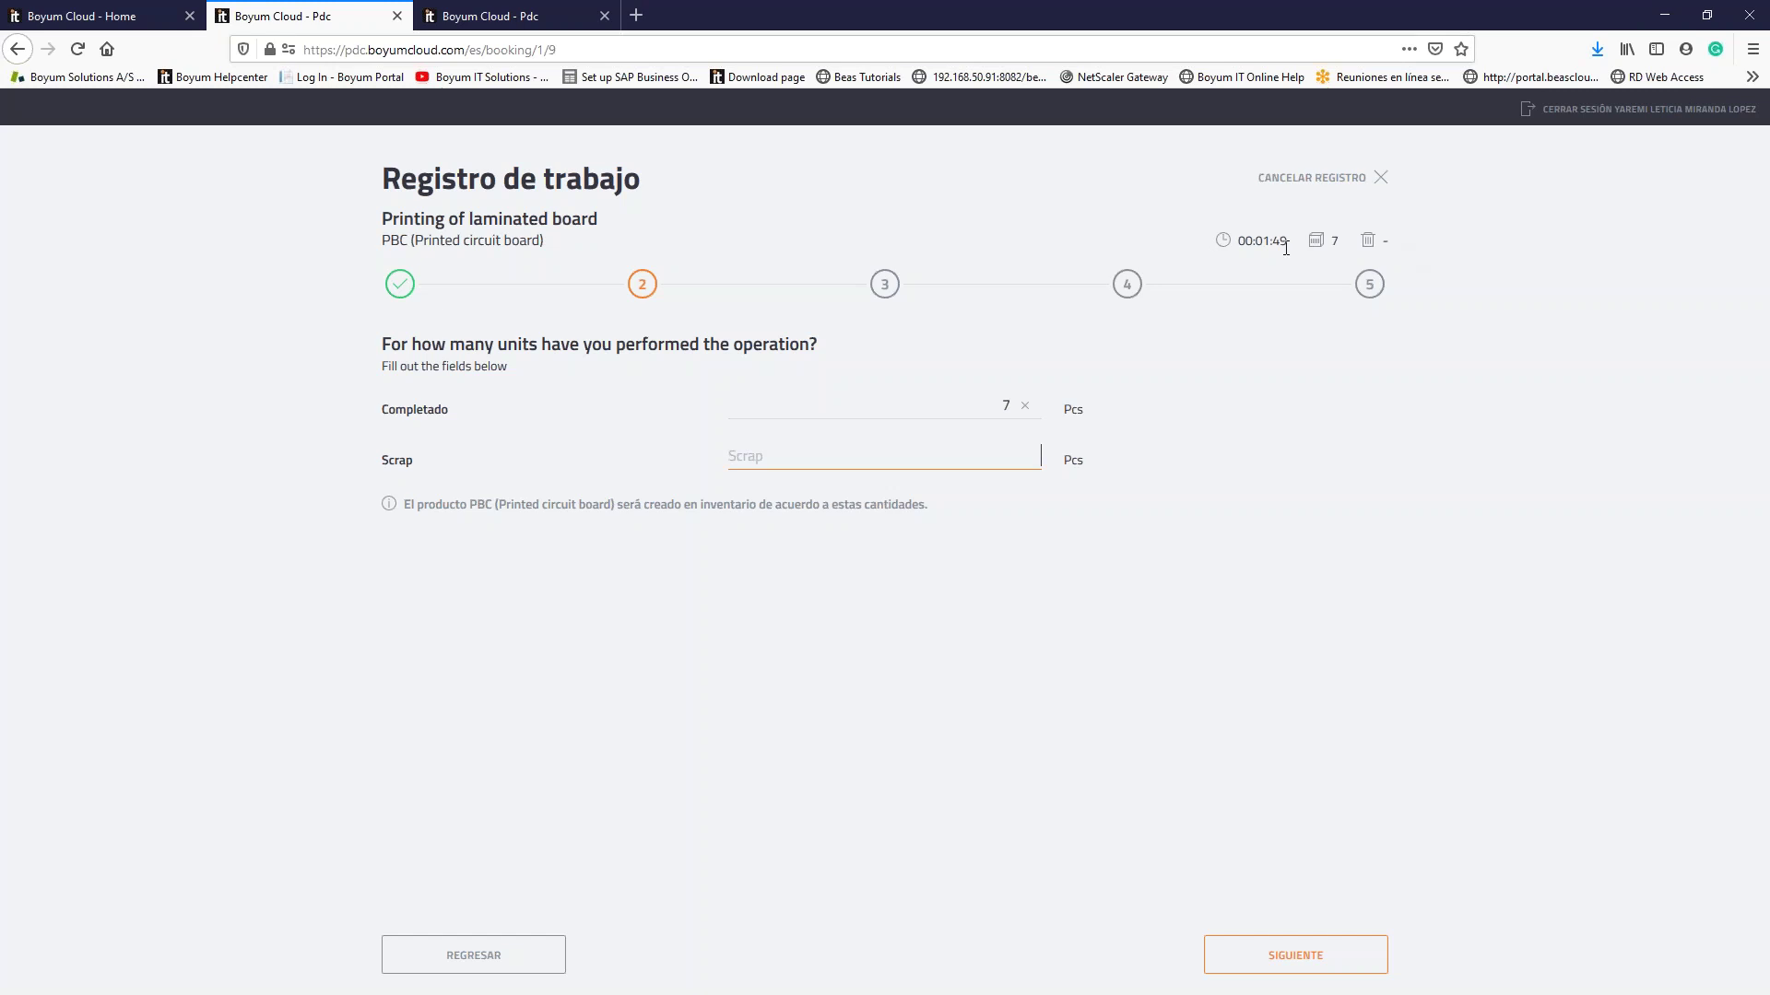
click(1307, 954)
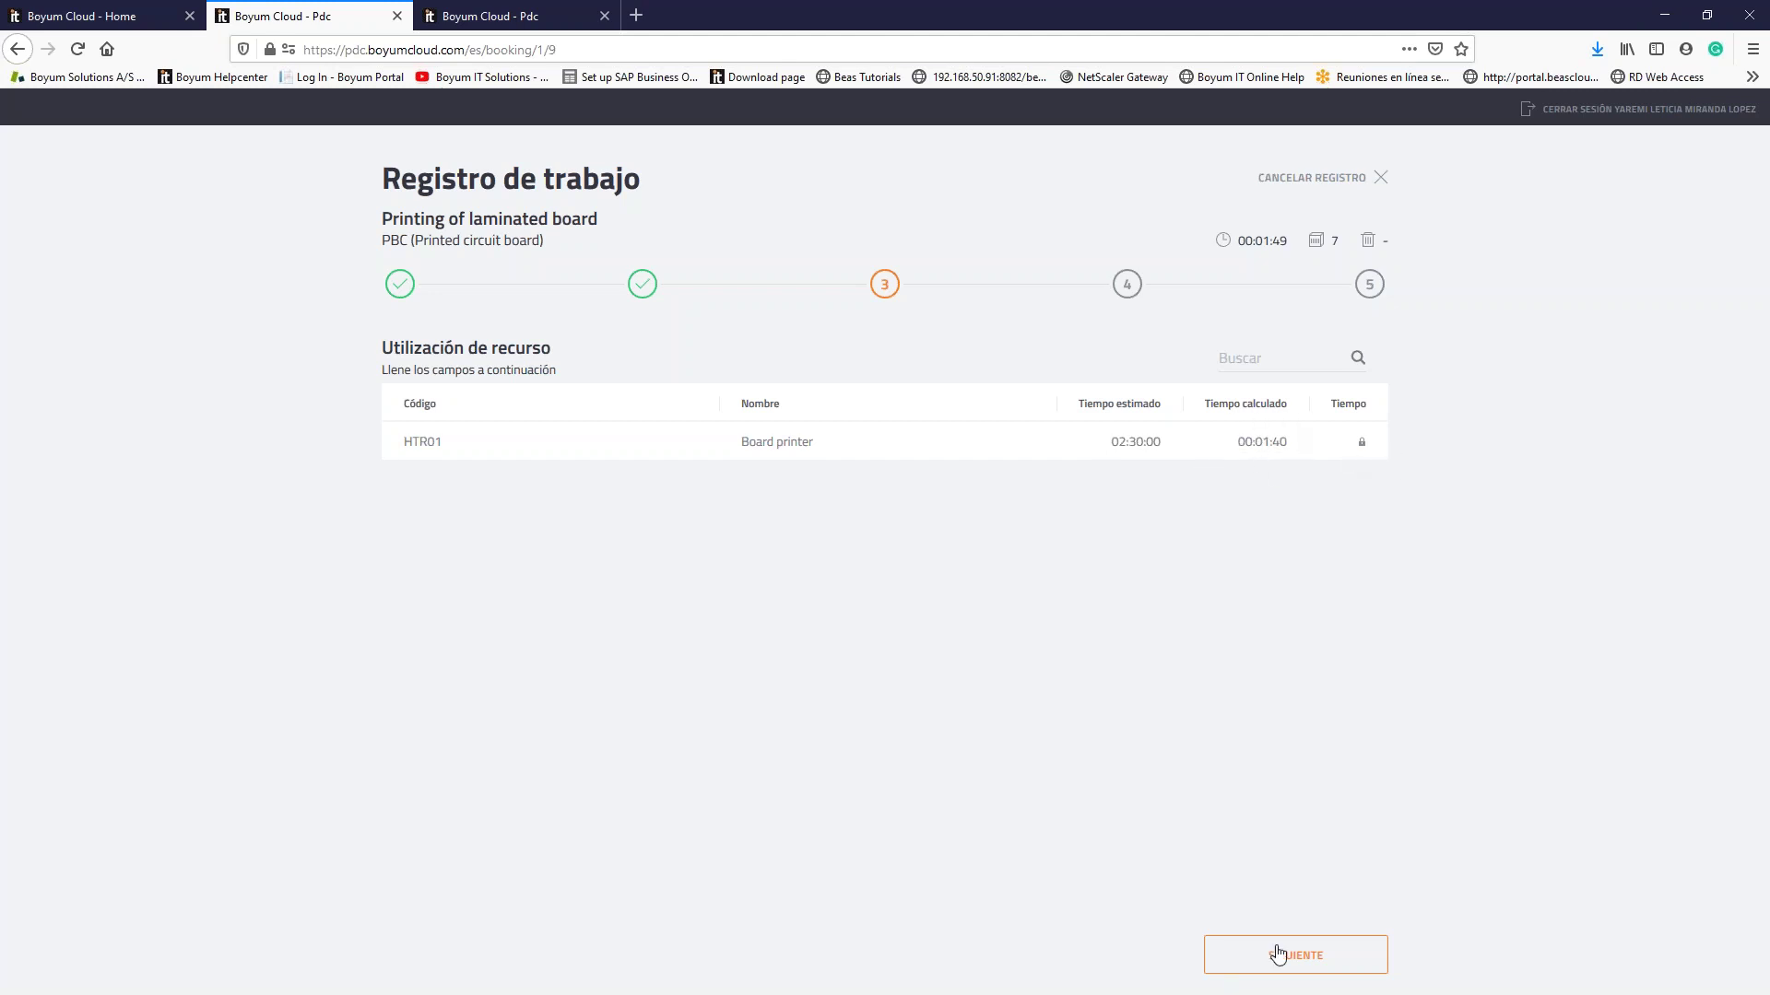
Step: Pass resource usage and set HTRM01 Laminated board 10x20's used quantity to 7 Pcs
click(1320, 956)
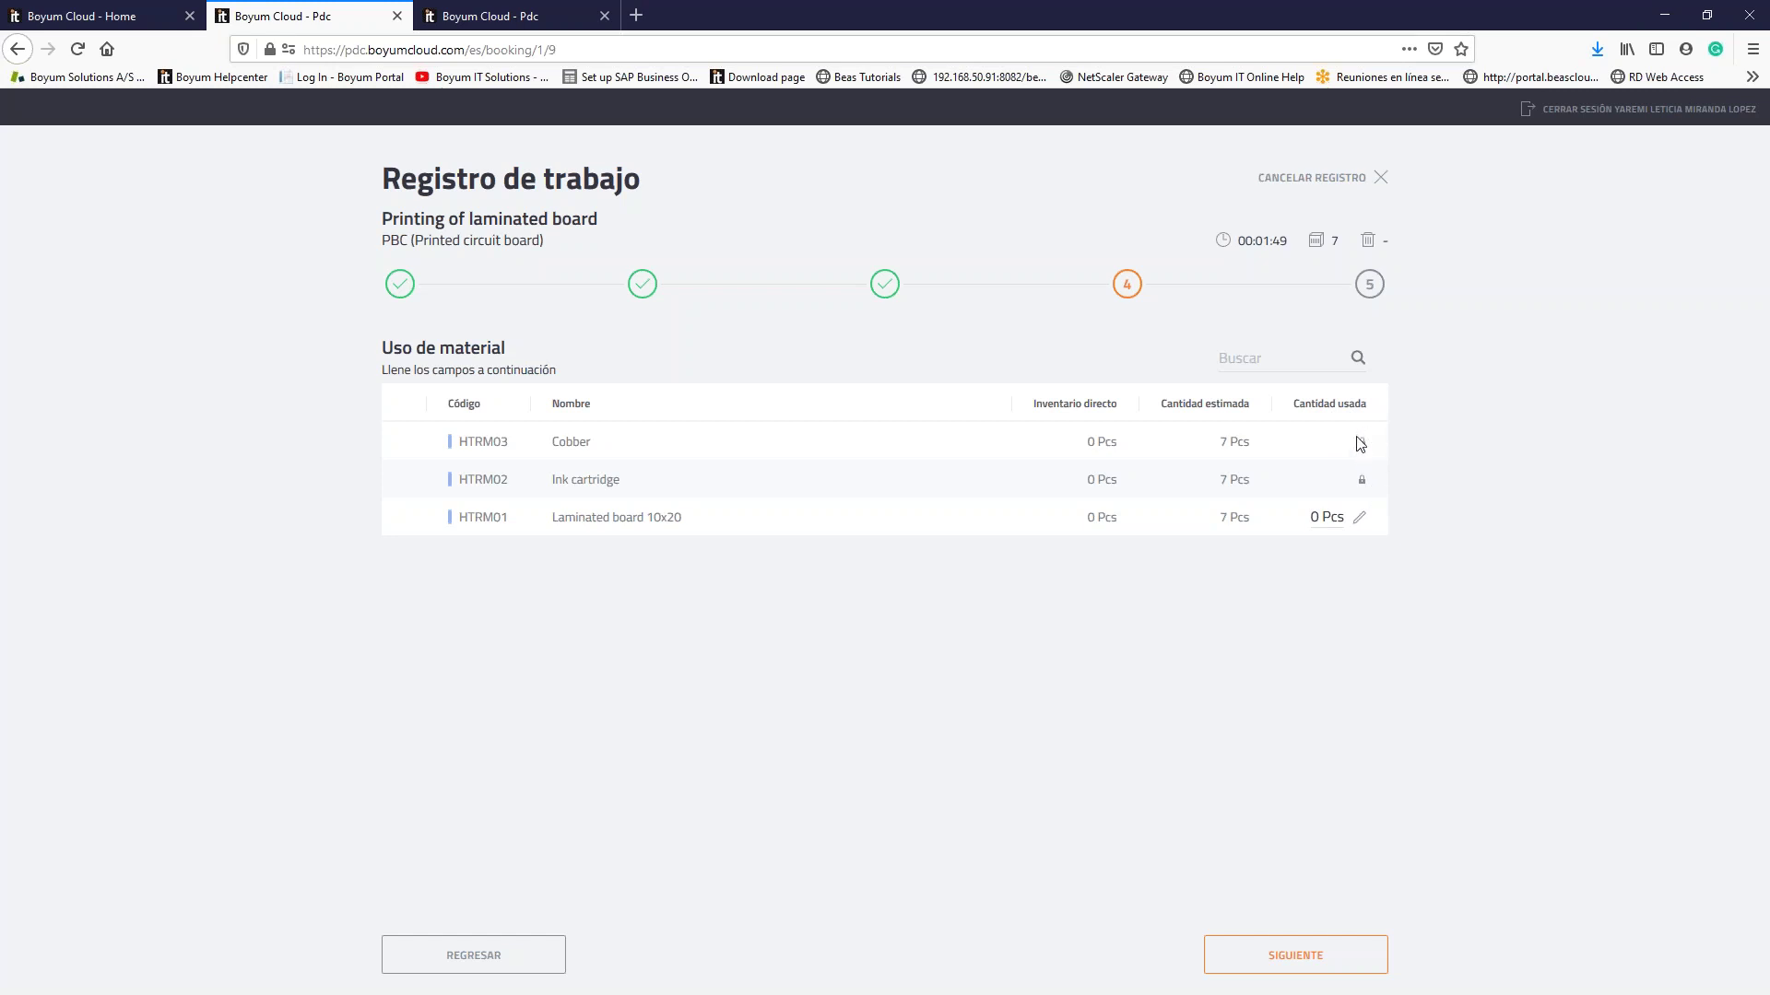
click(1359, 517)
click(1424, 530)
click(1353, 518)
key(Return)
click(1360, 519)
click(1375, 528)
click(1339, 512)
text(7)
click(1348, 599)
mouse_move(1361, 484)
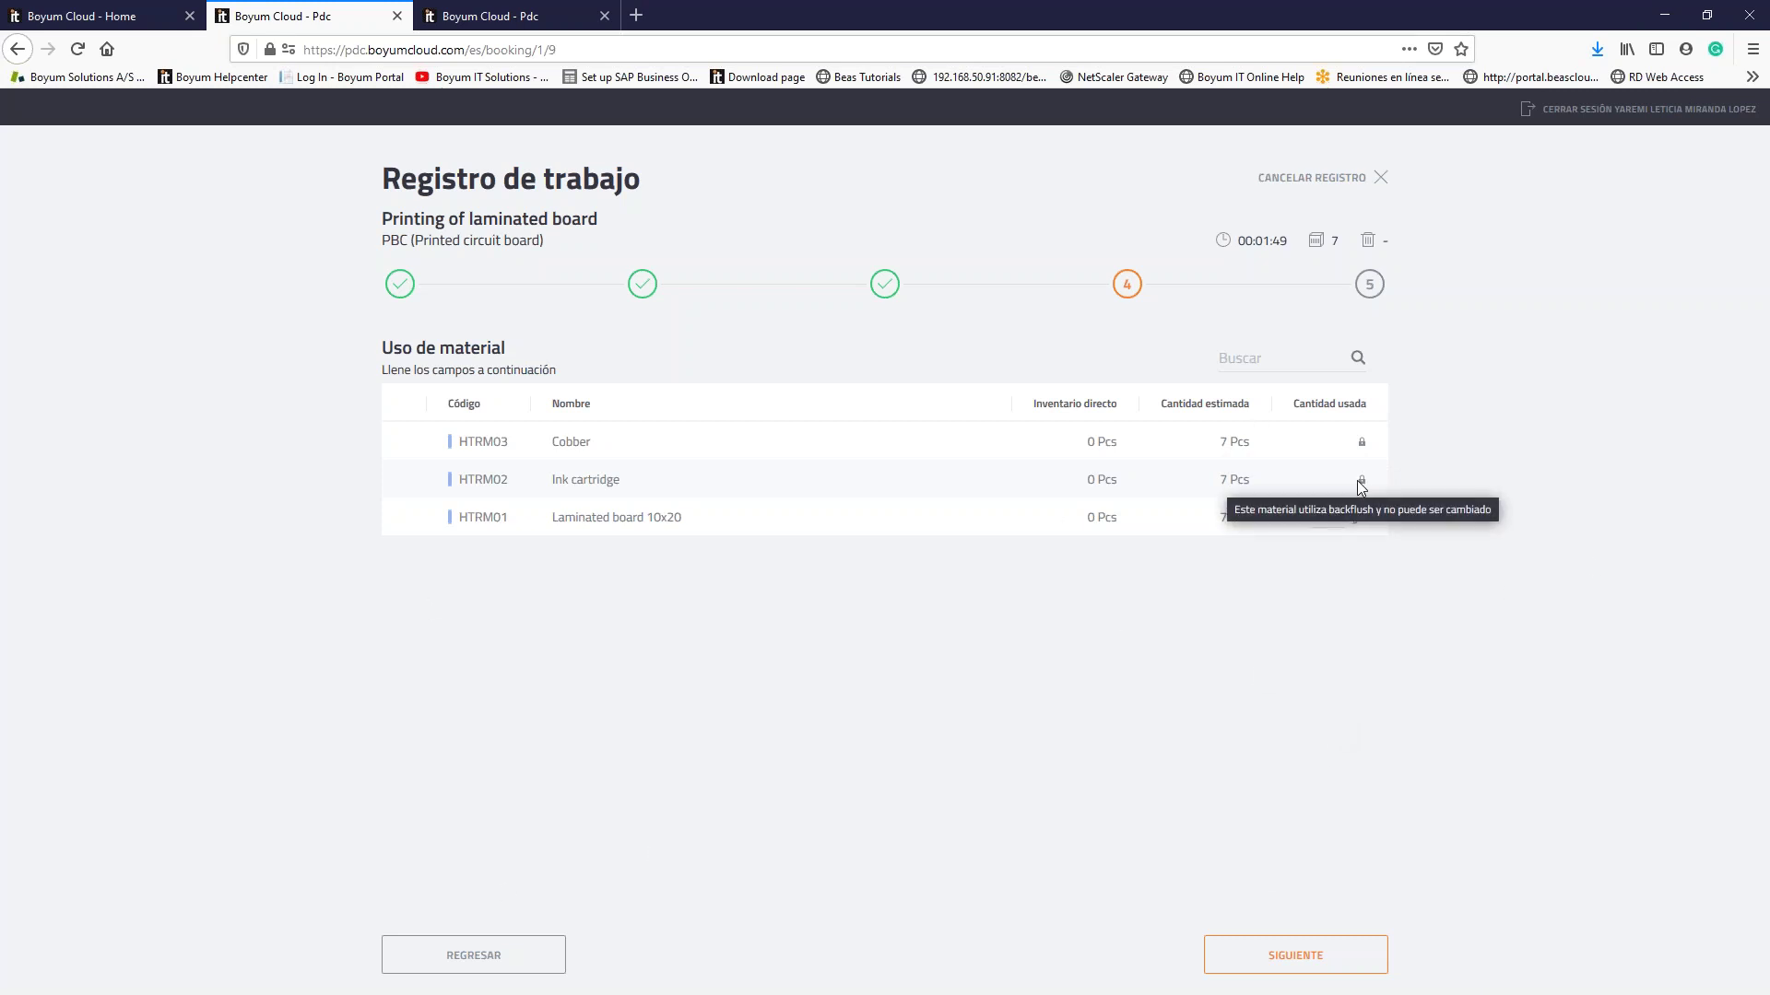
Step: Check the 7-completed-versus-10-expected warning in Revisar, then register the work and materials
click(1303, 957)
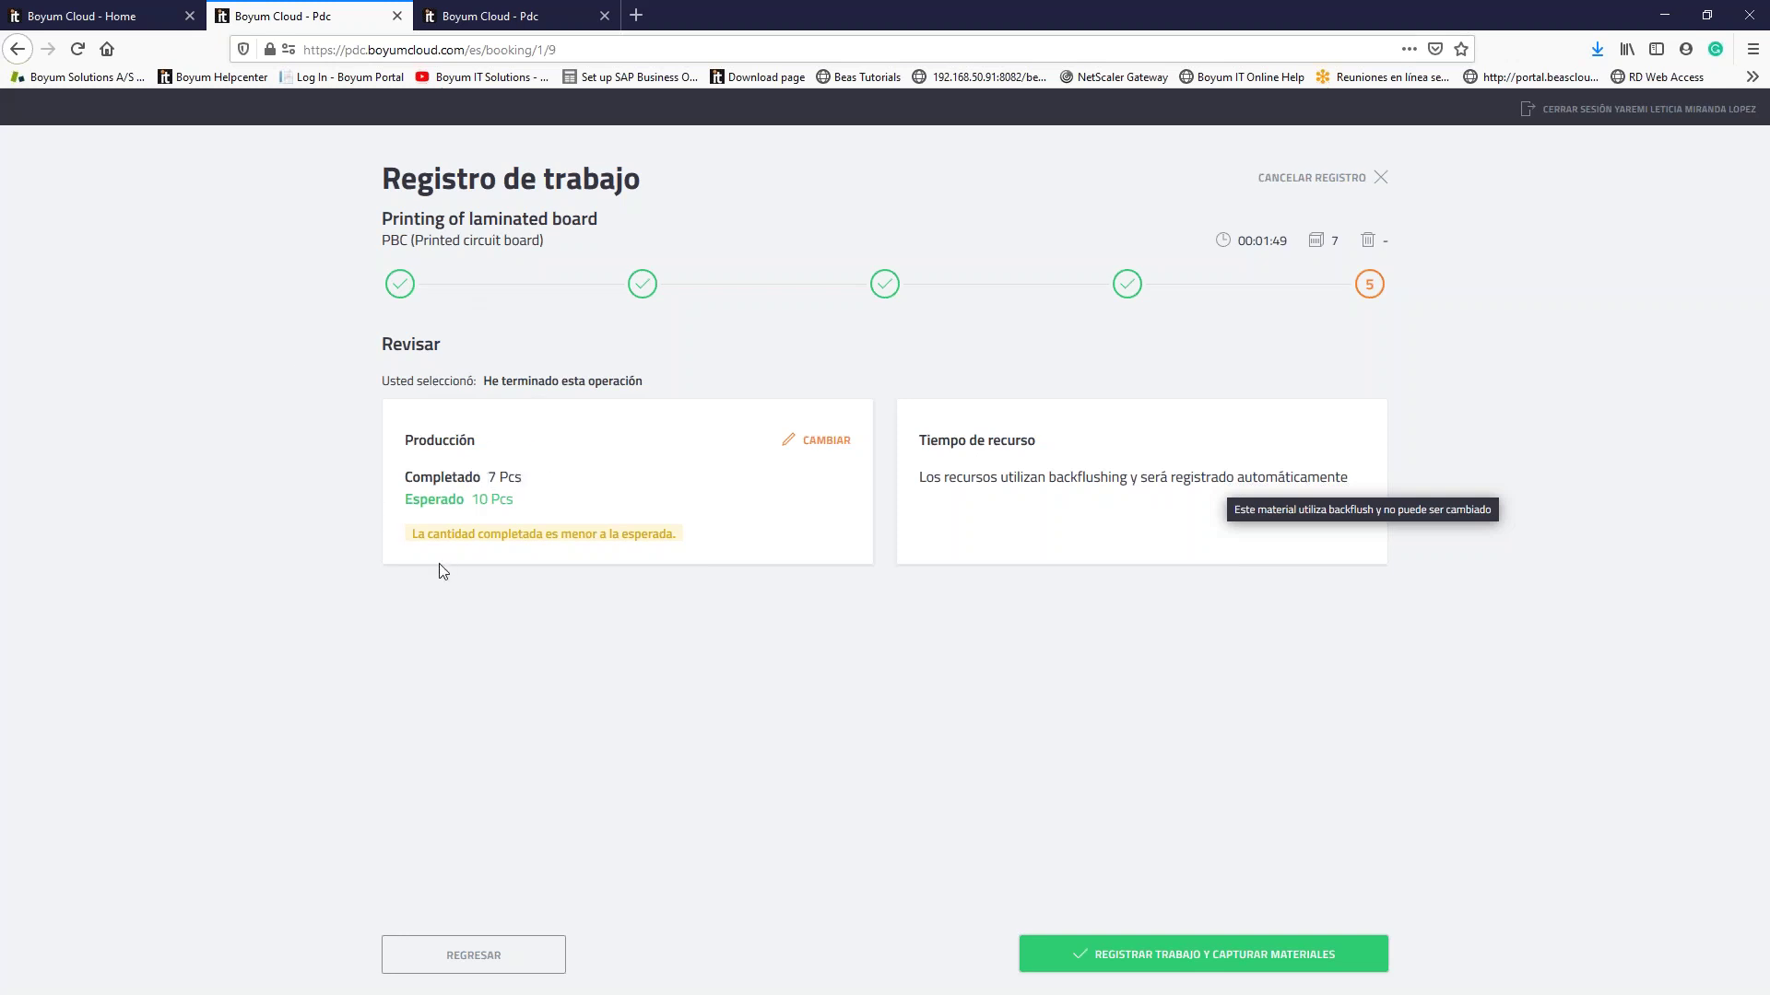
drag(411, 534, 688, 540)
click(675, 596)
drag(979, 479, 1329, 478)
click(1227, 569)
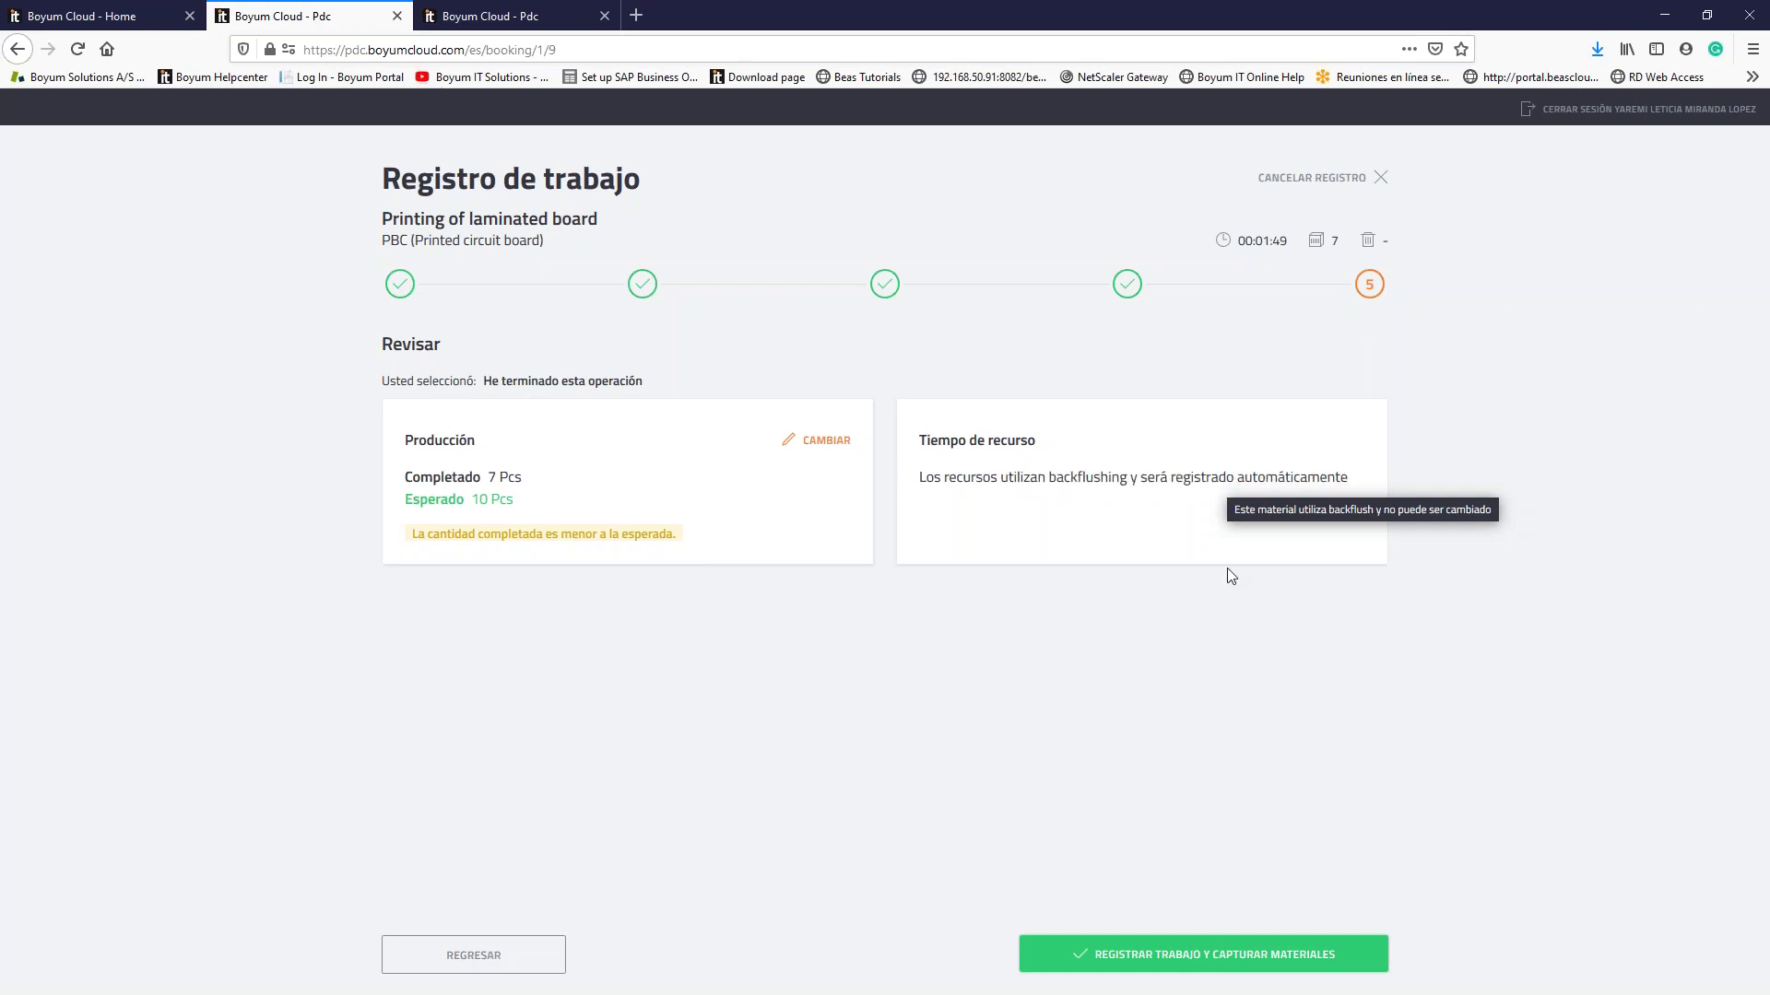
click(1212, 955)
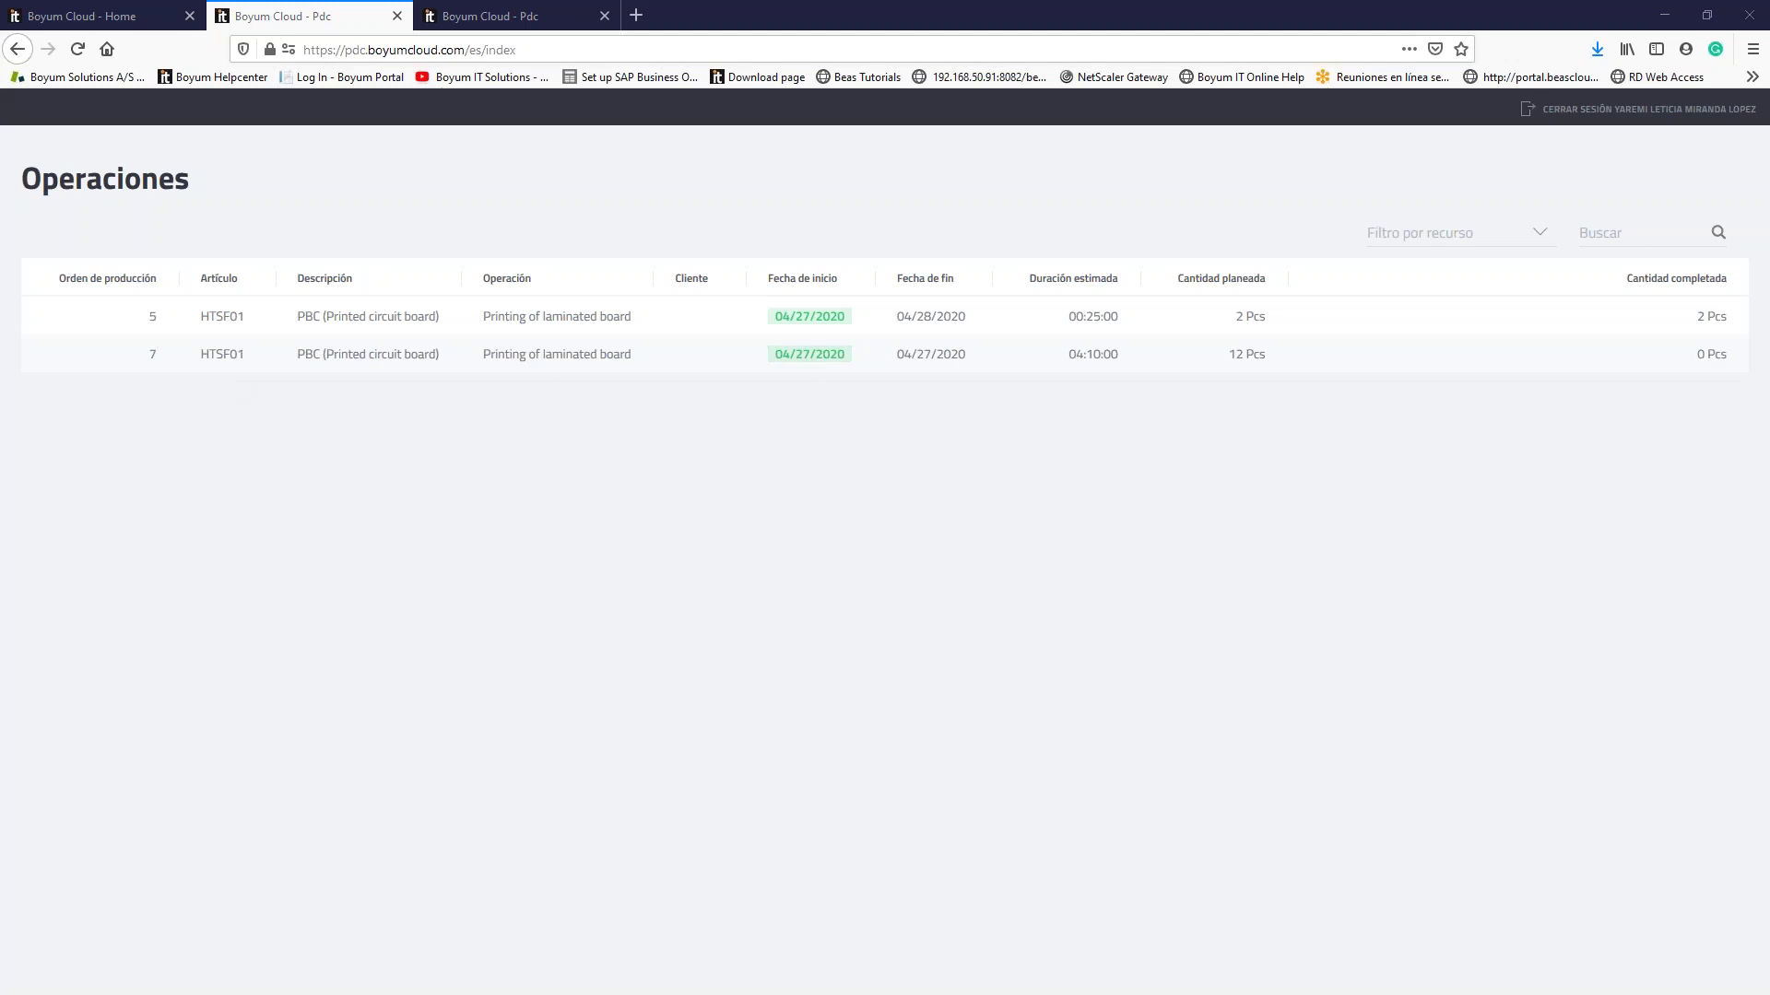
key(alt+Tab)
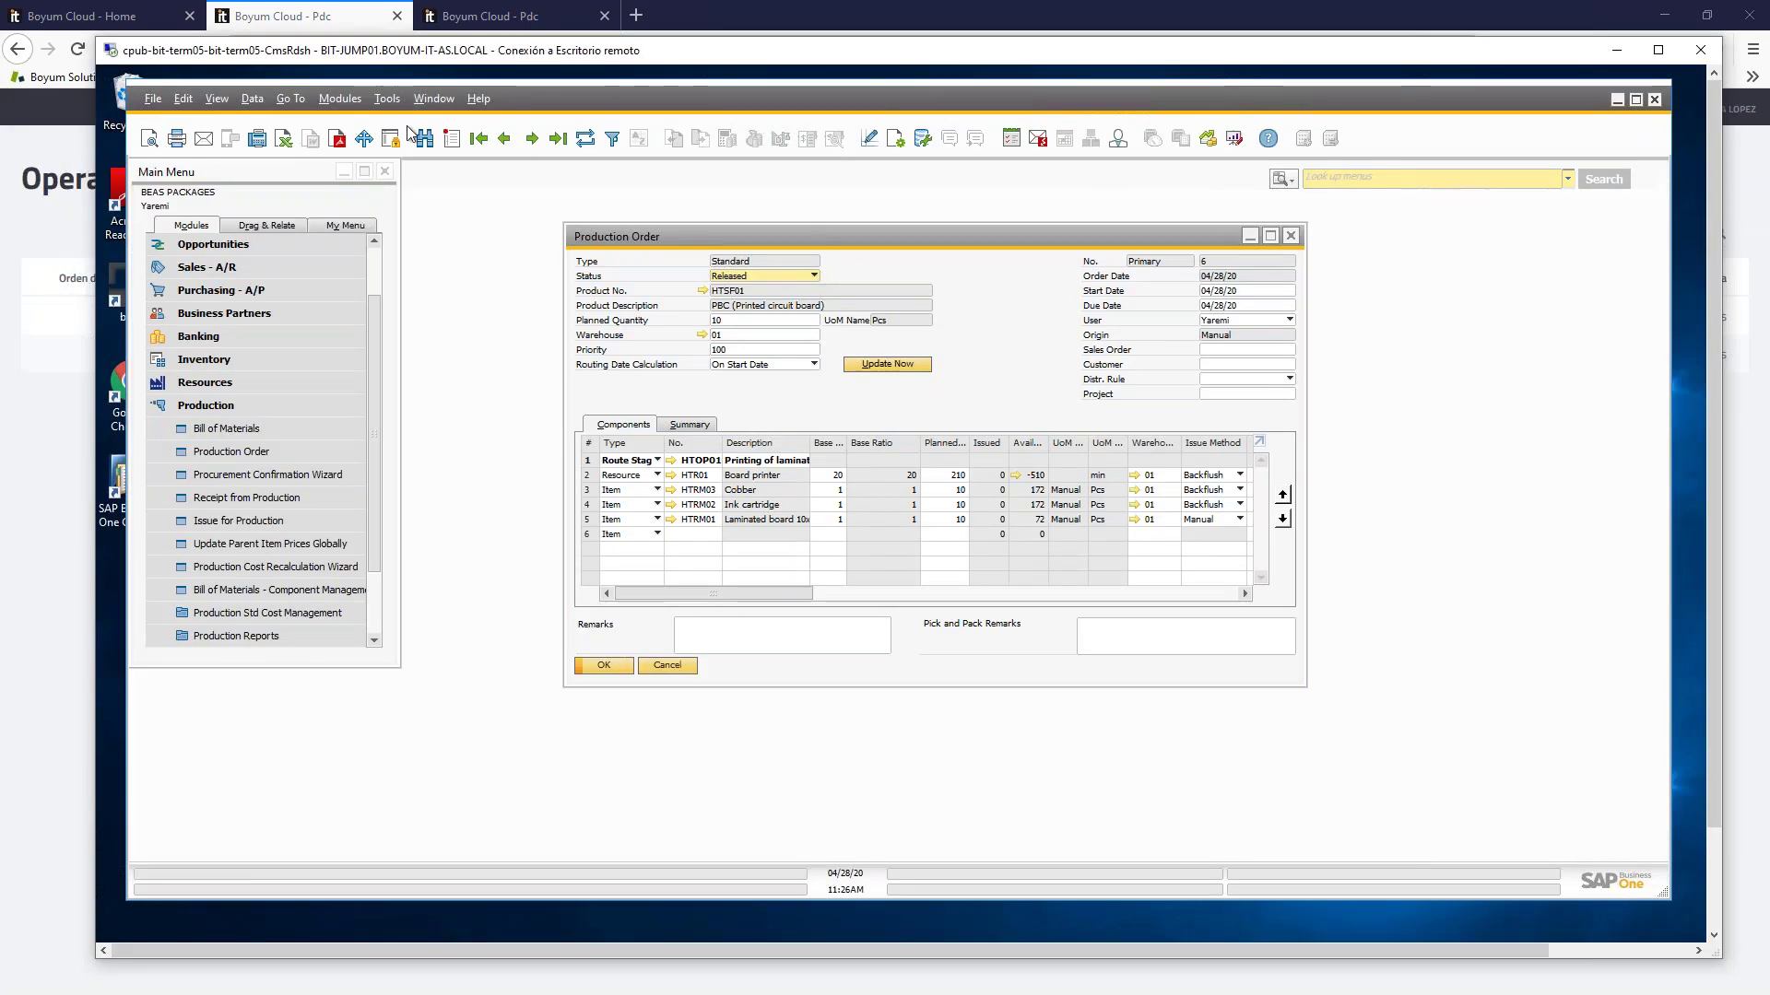
Step: Check production order 6's Summary (7 of 10 completed) and open its Receipt from Production document
click(558, 140)
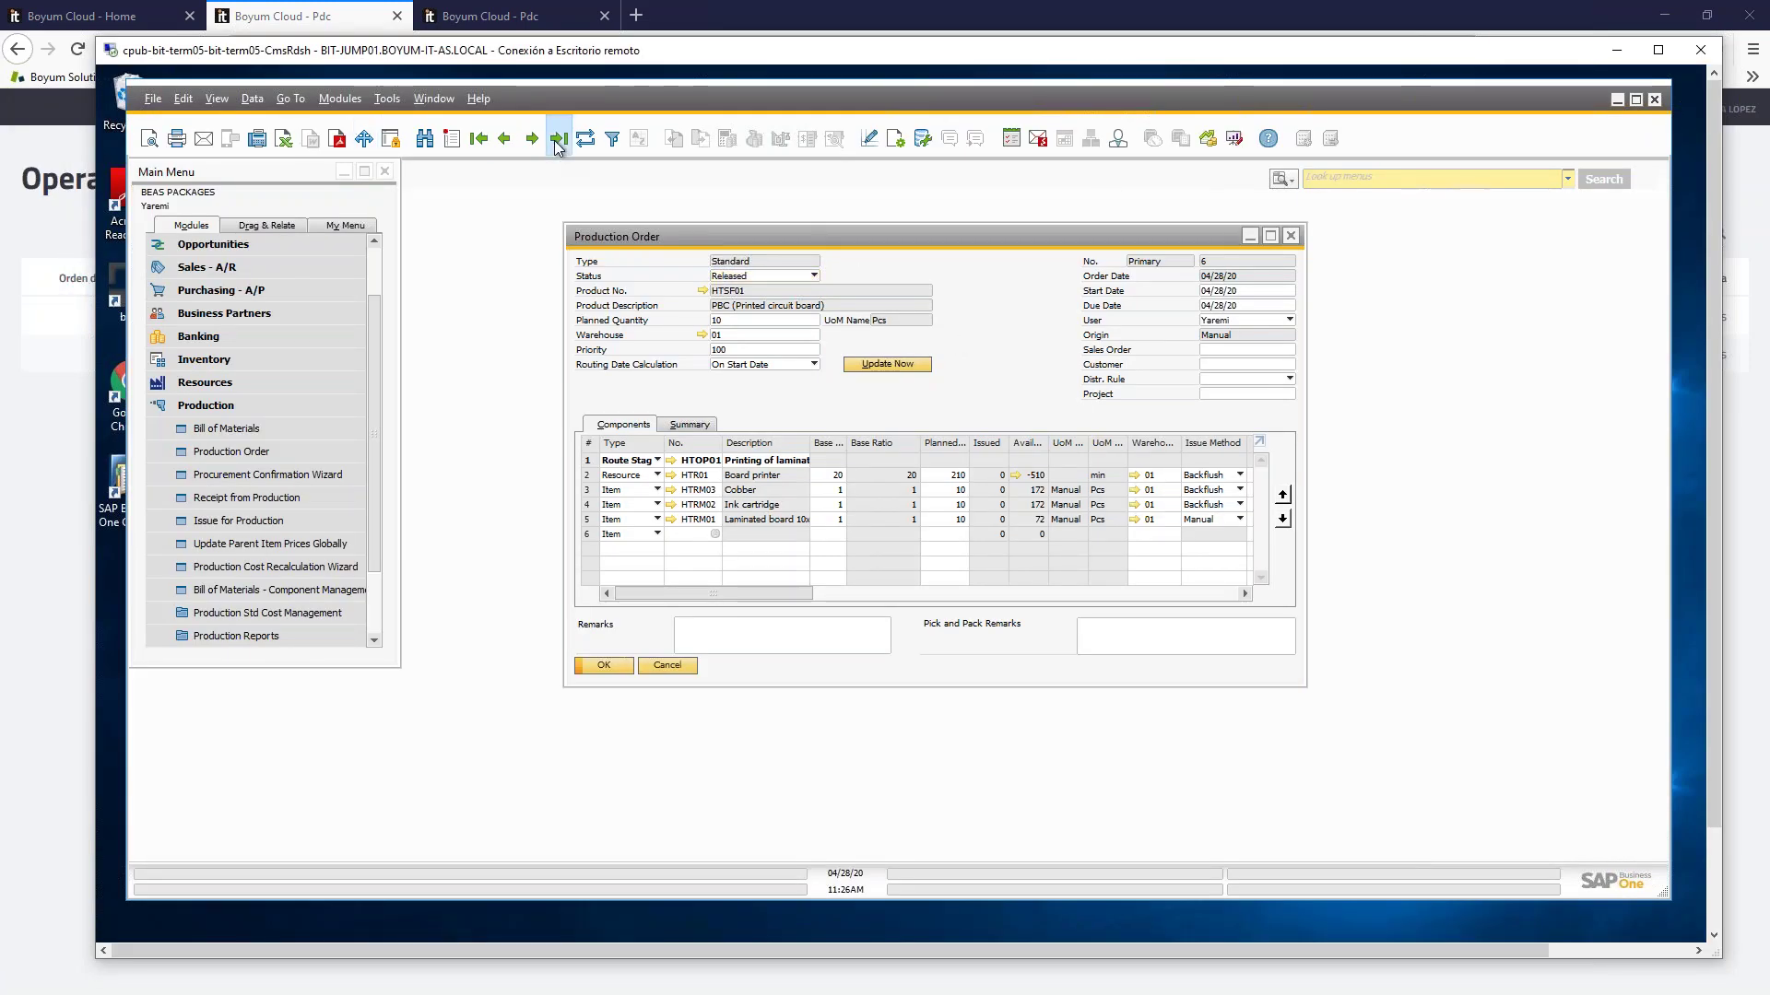
click(504, 140)
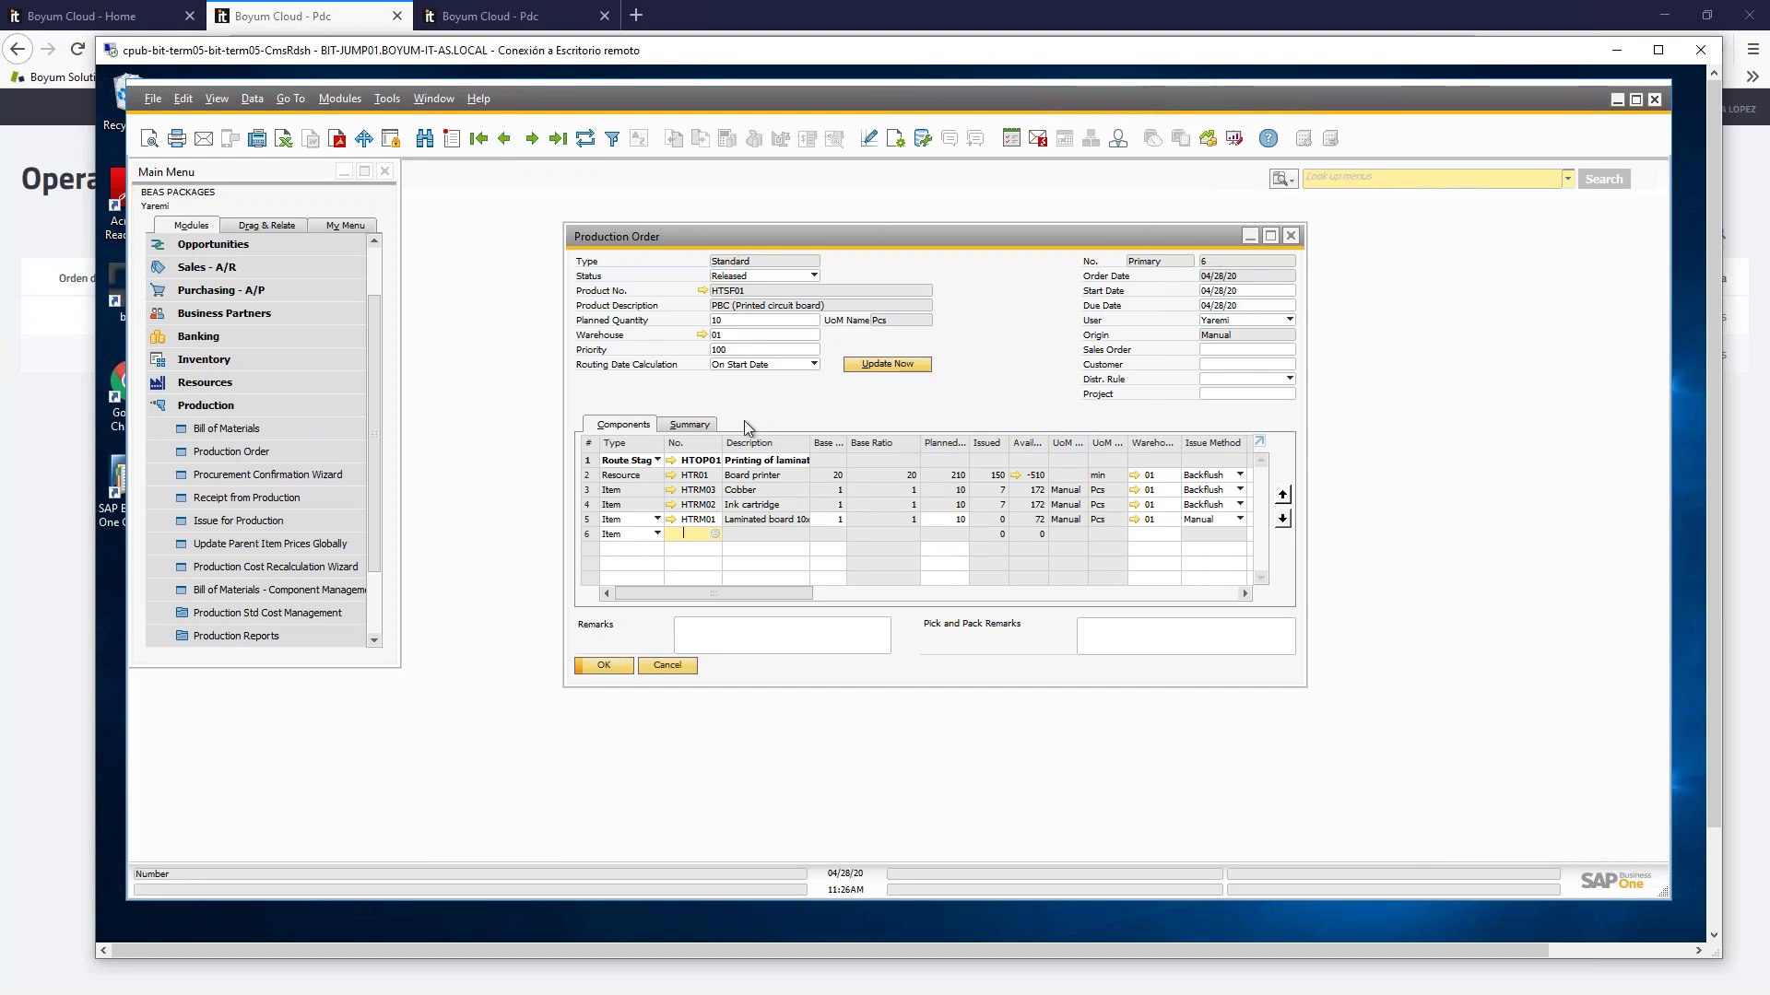
click(693, 424)
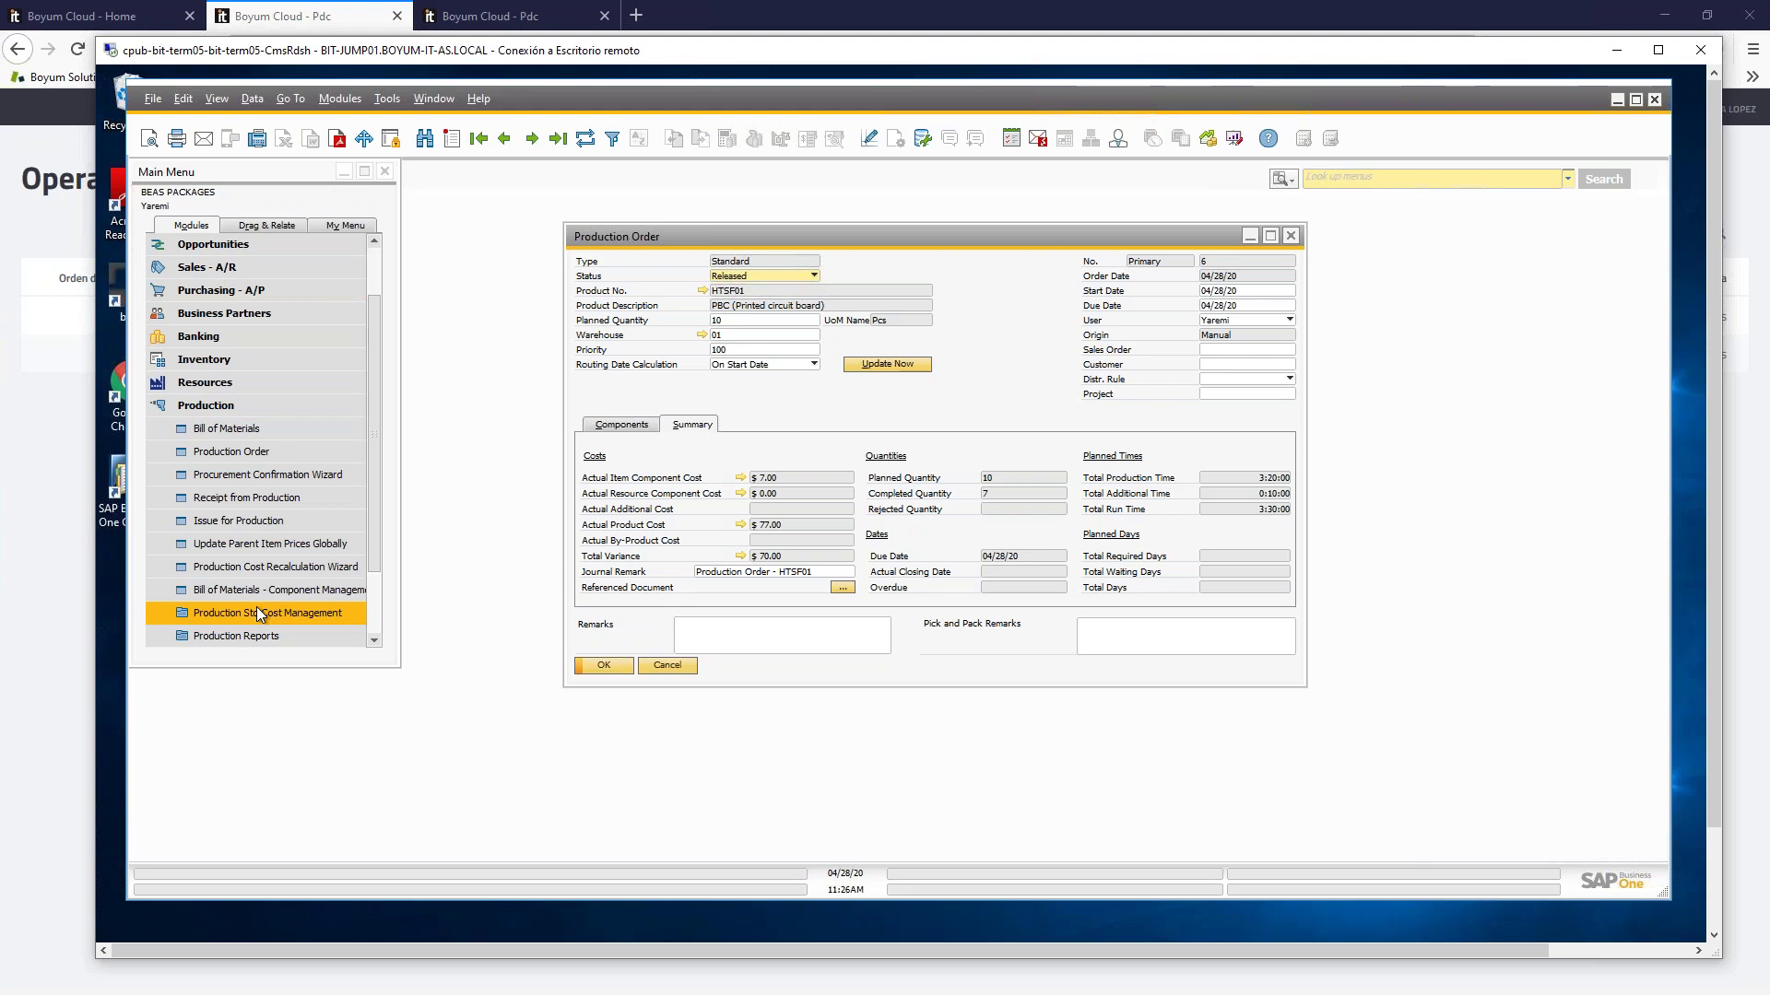
click(744, 638)
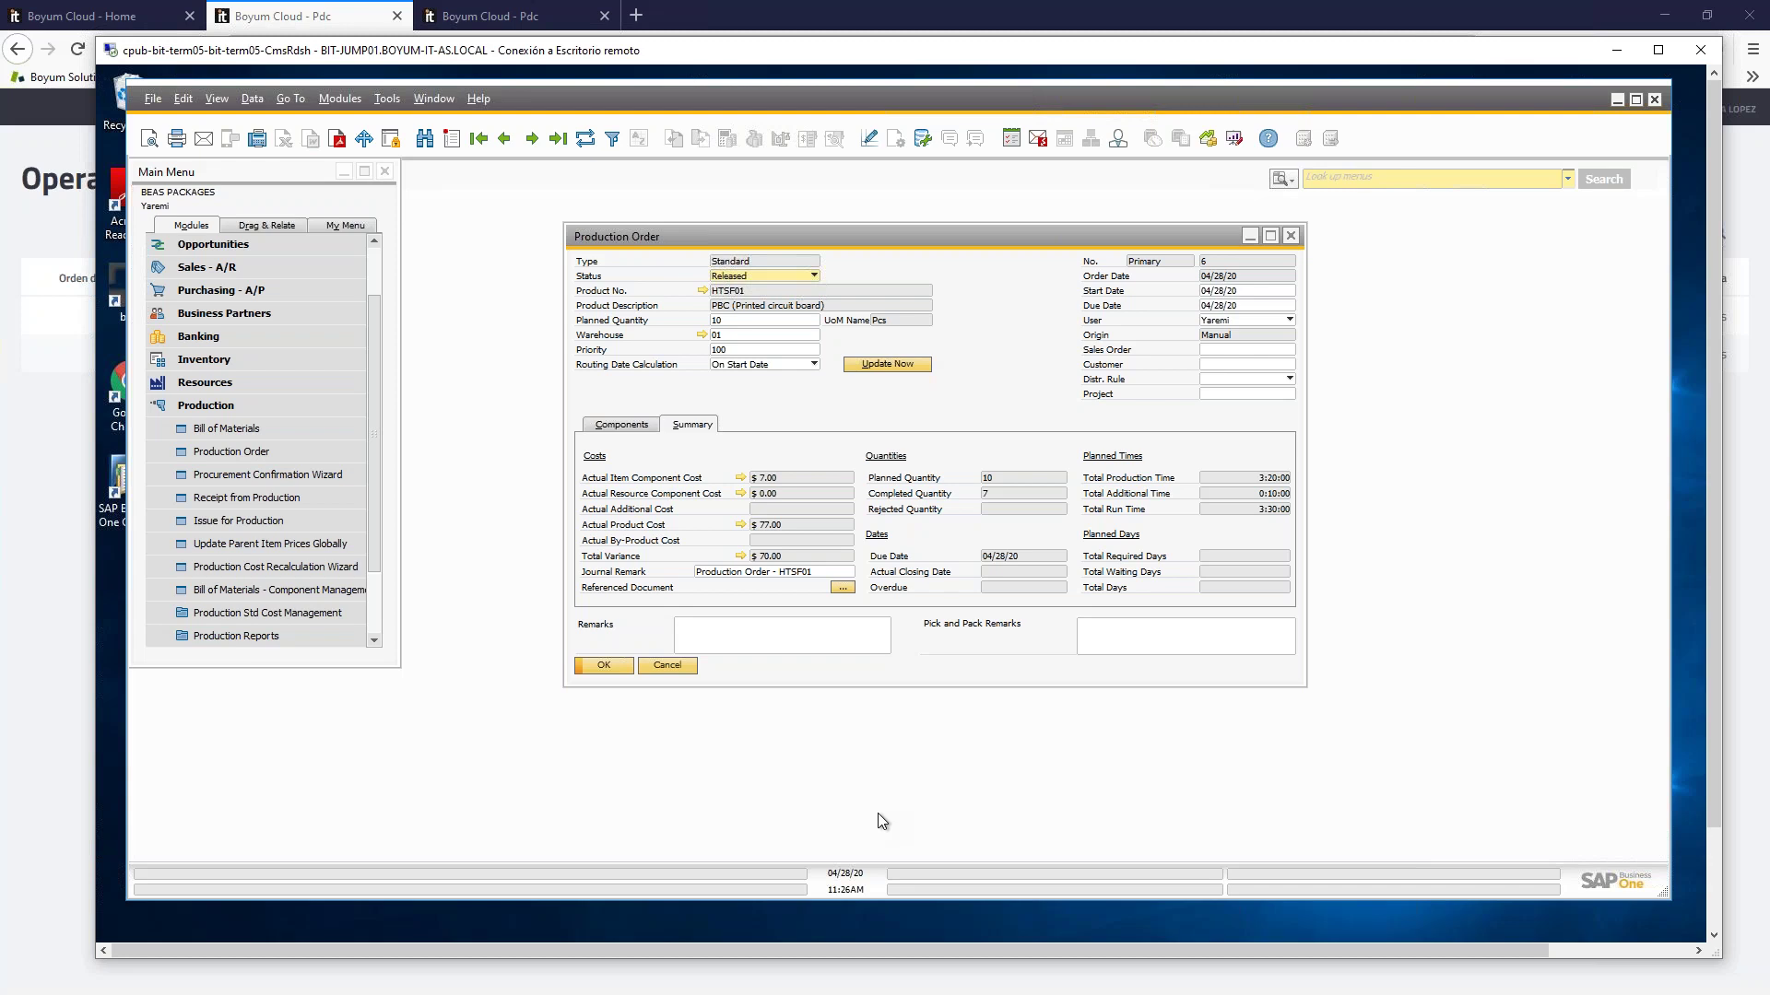
click(290, 499)
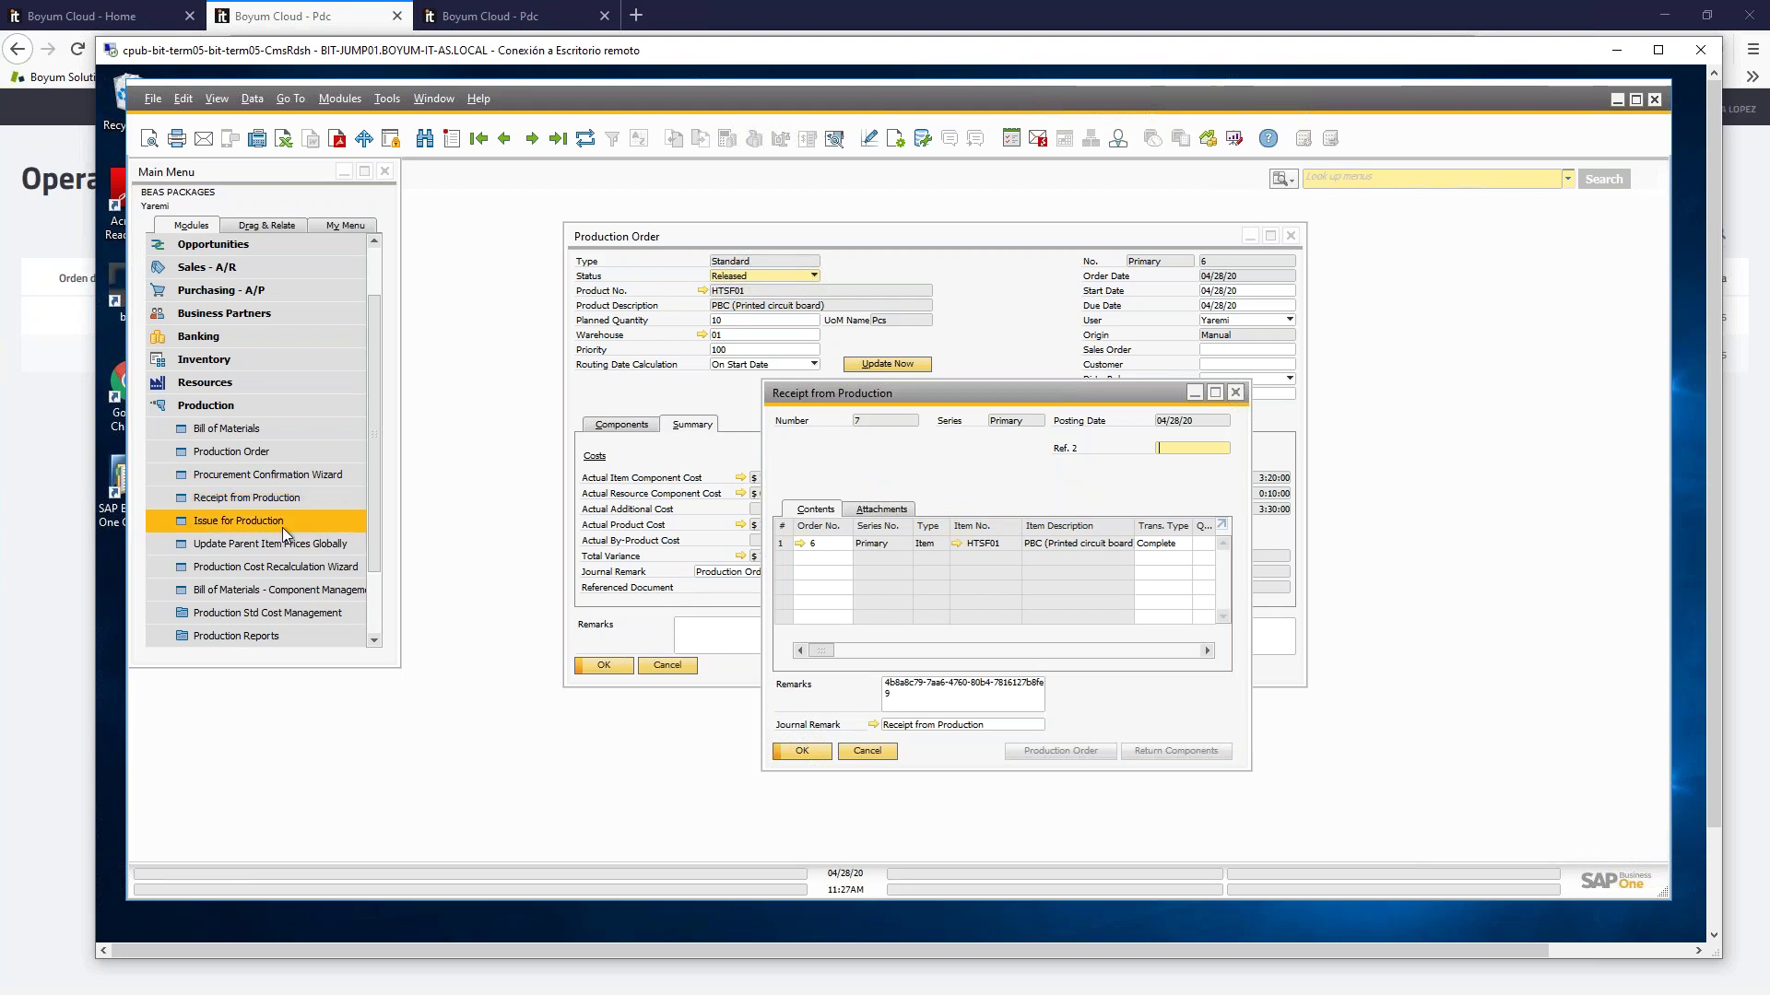
Step: Open Issue for Production, shift the production order window left, and bring the receipt forward
click(324, 519)
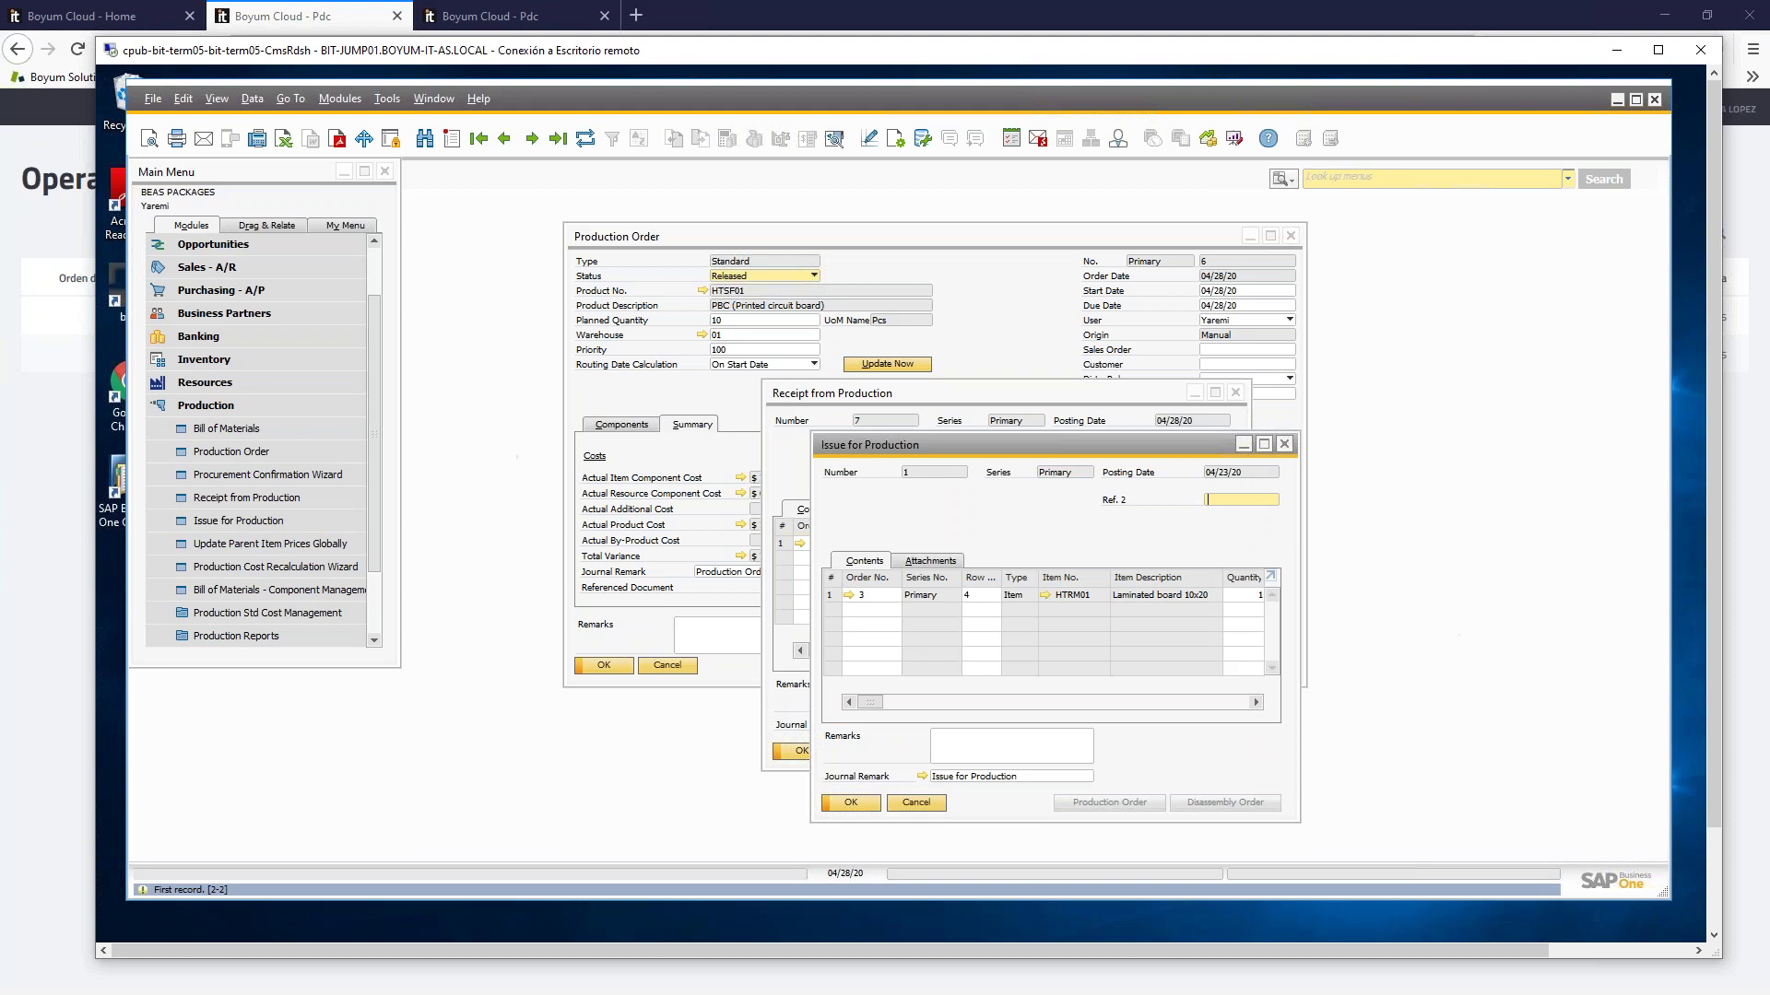
drag(916, 240, 632, 245)
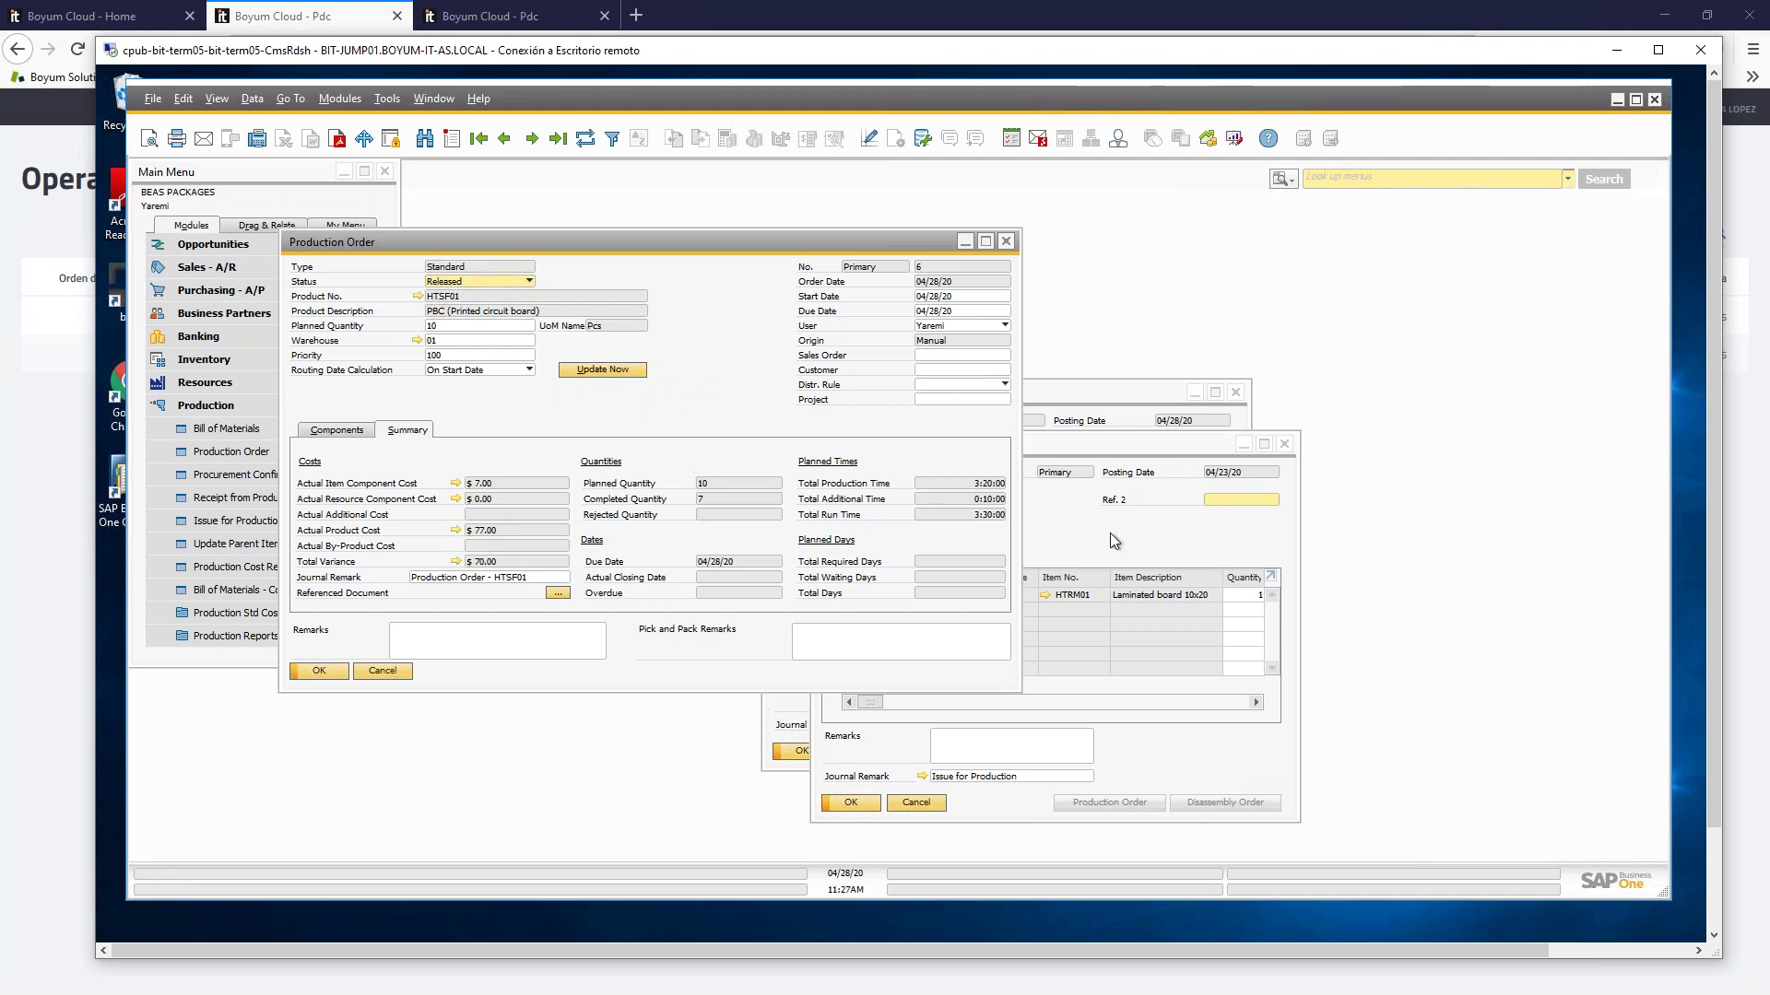
click(1145, 523)
click(1119, 397)
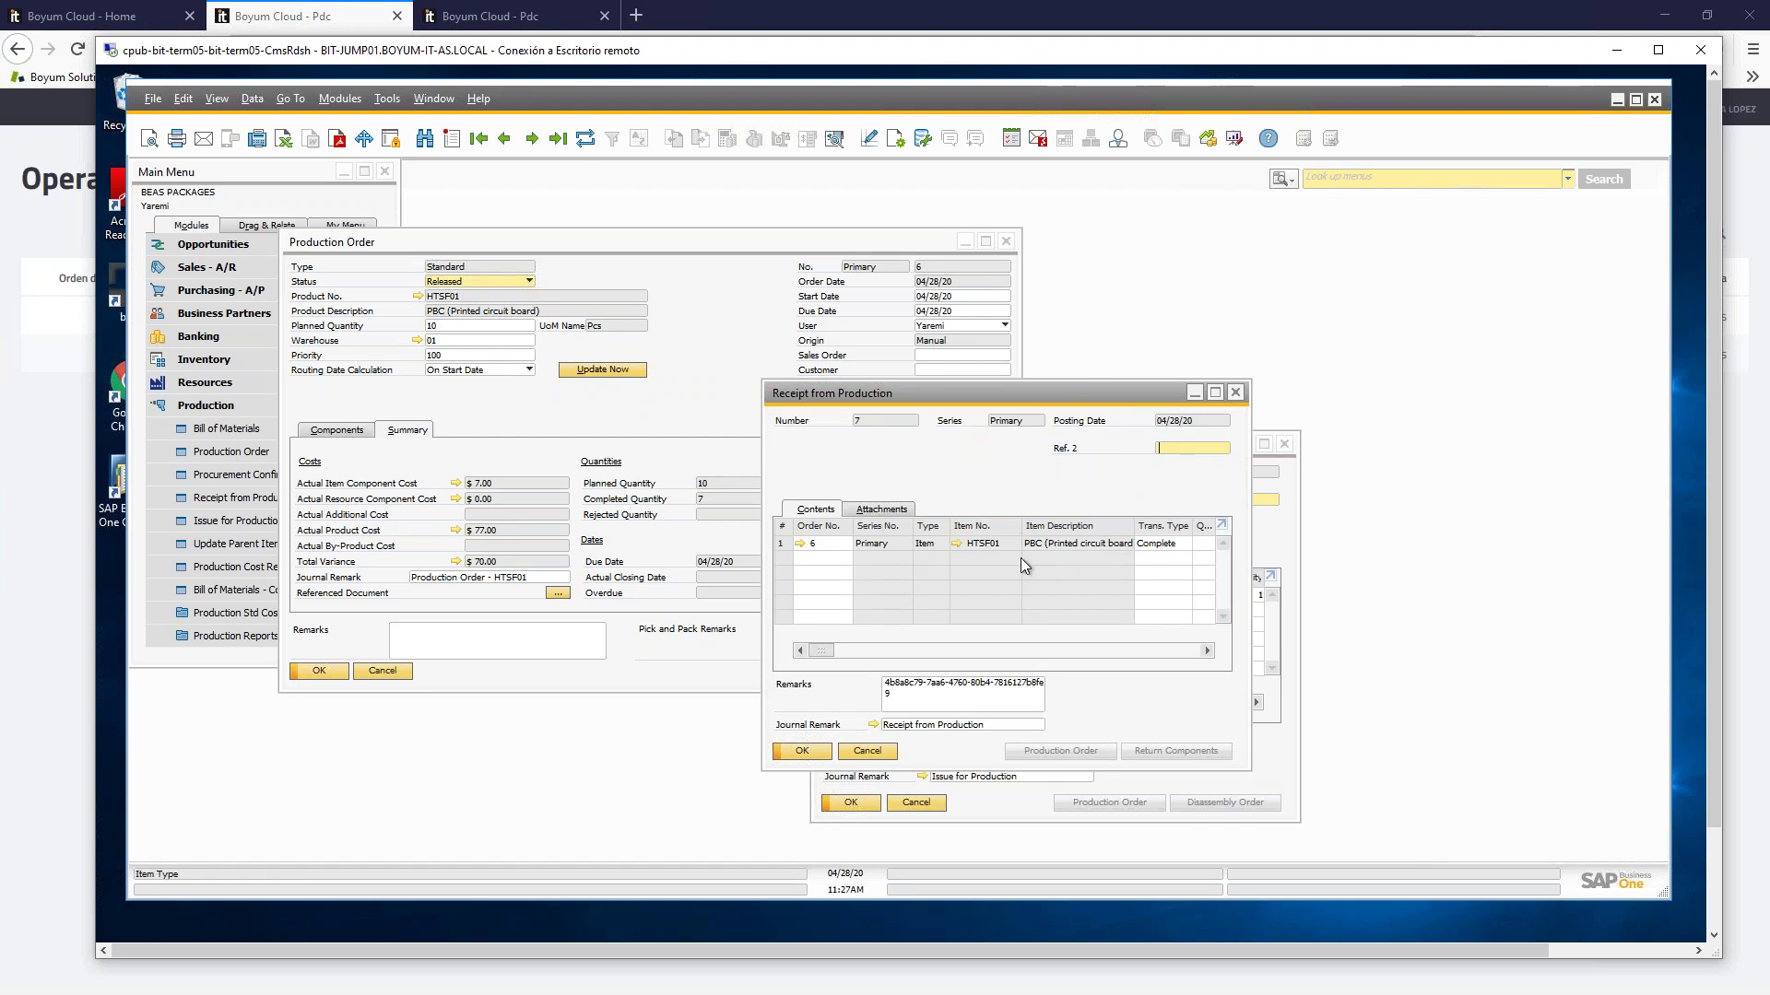
Step: Review serials BC-6-1 to BC-6-7 in the receipt line's Serial Number Transactions Report, then return to the PDC list
right_click(912, 467)
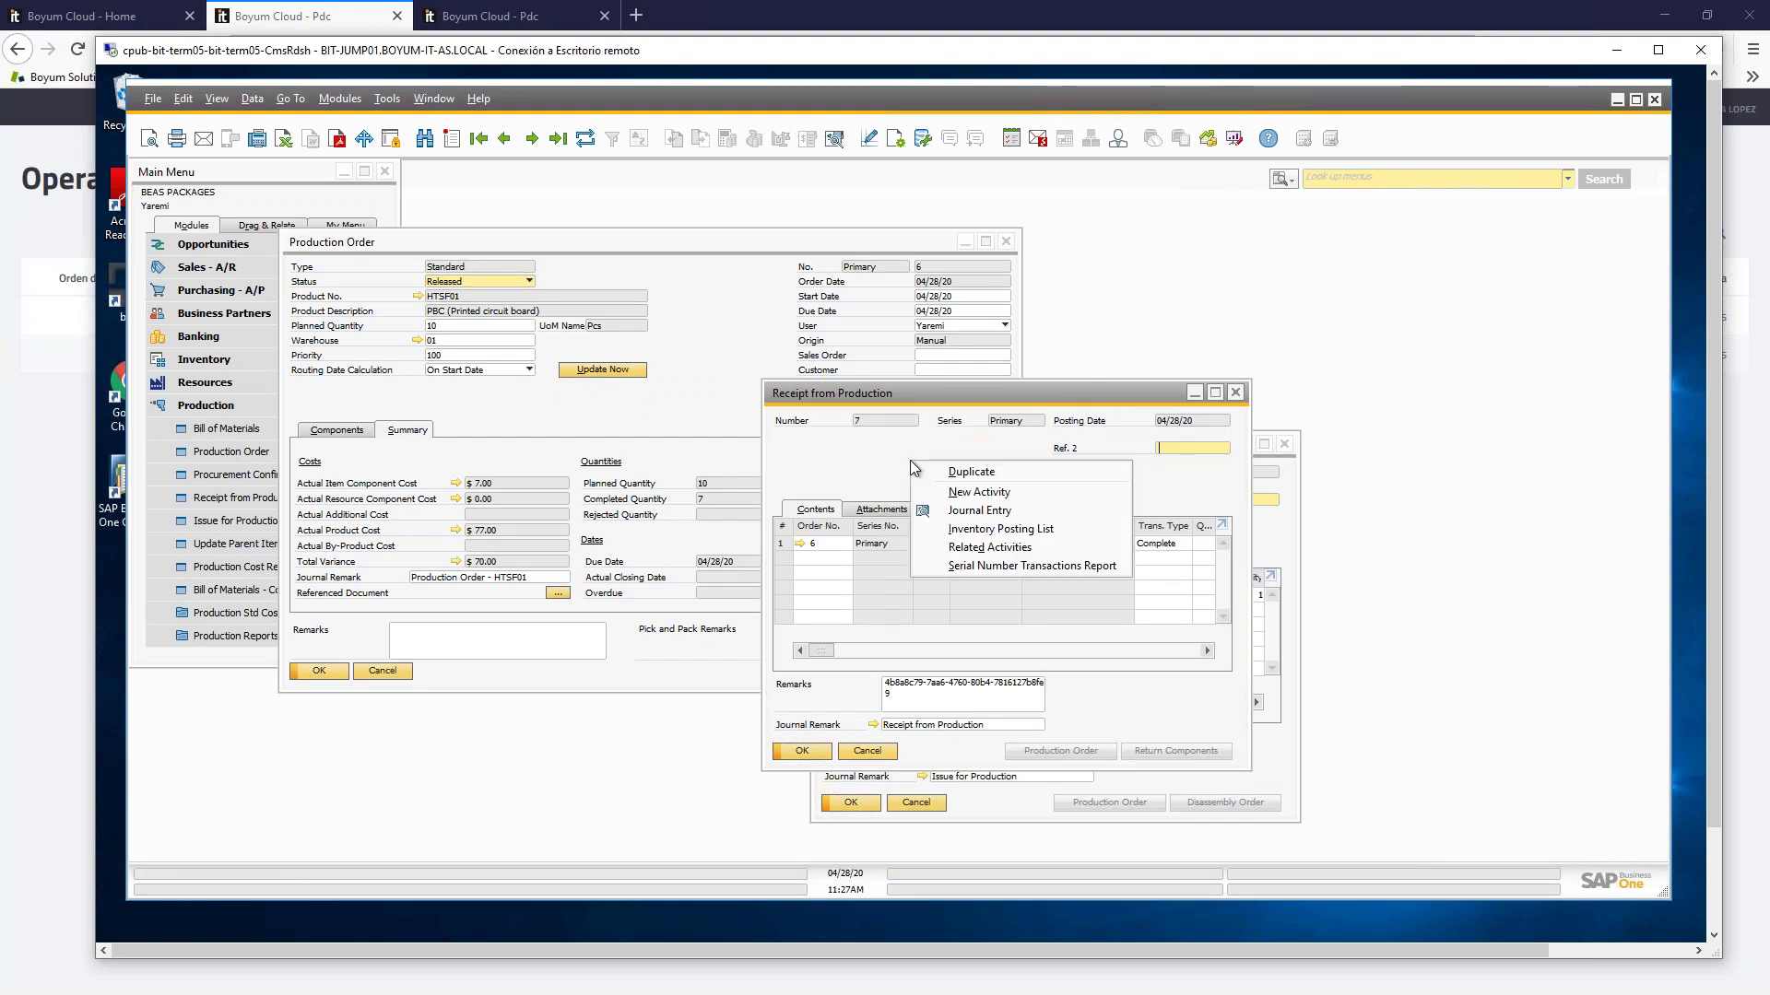
click(1047, 566)
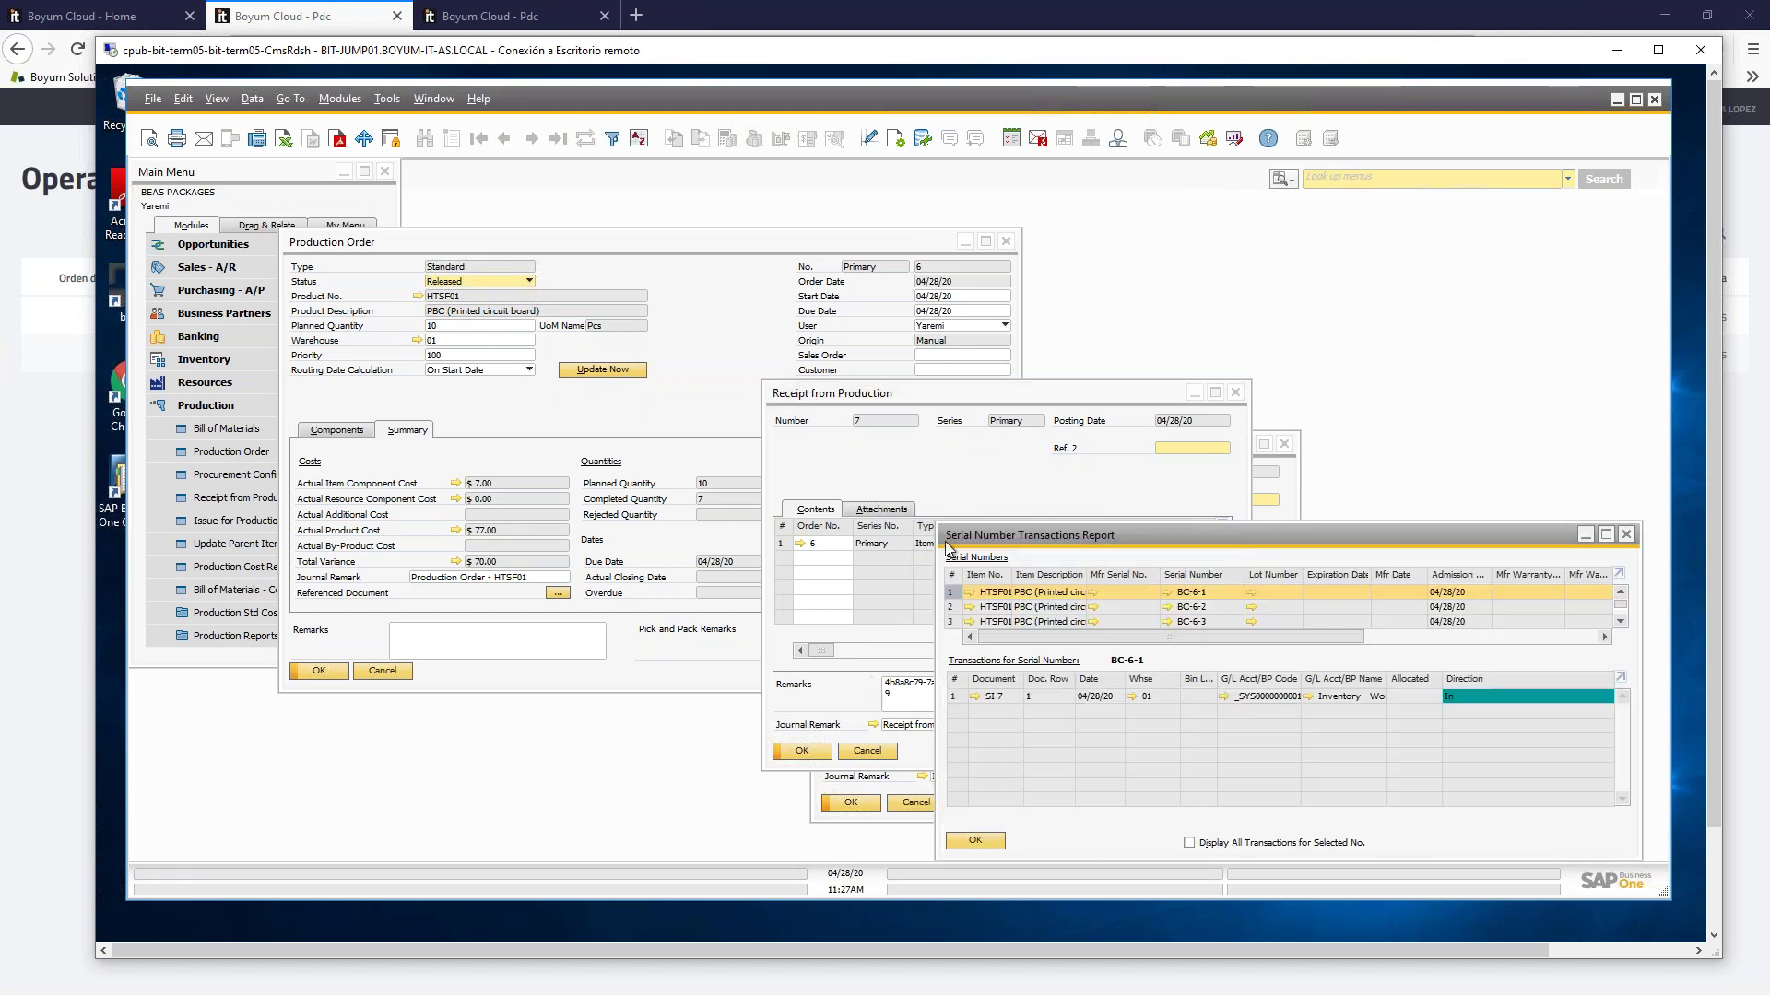
drag(1202, 527, 955, 457)
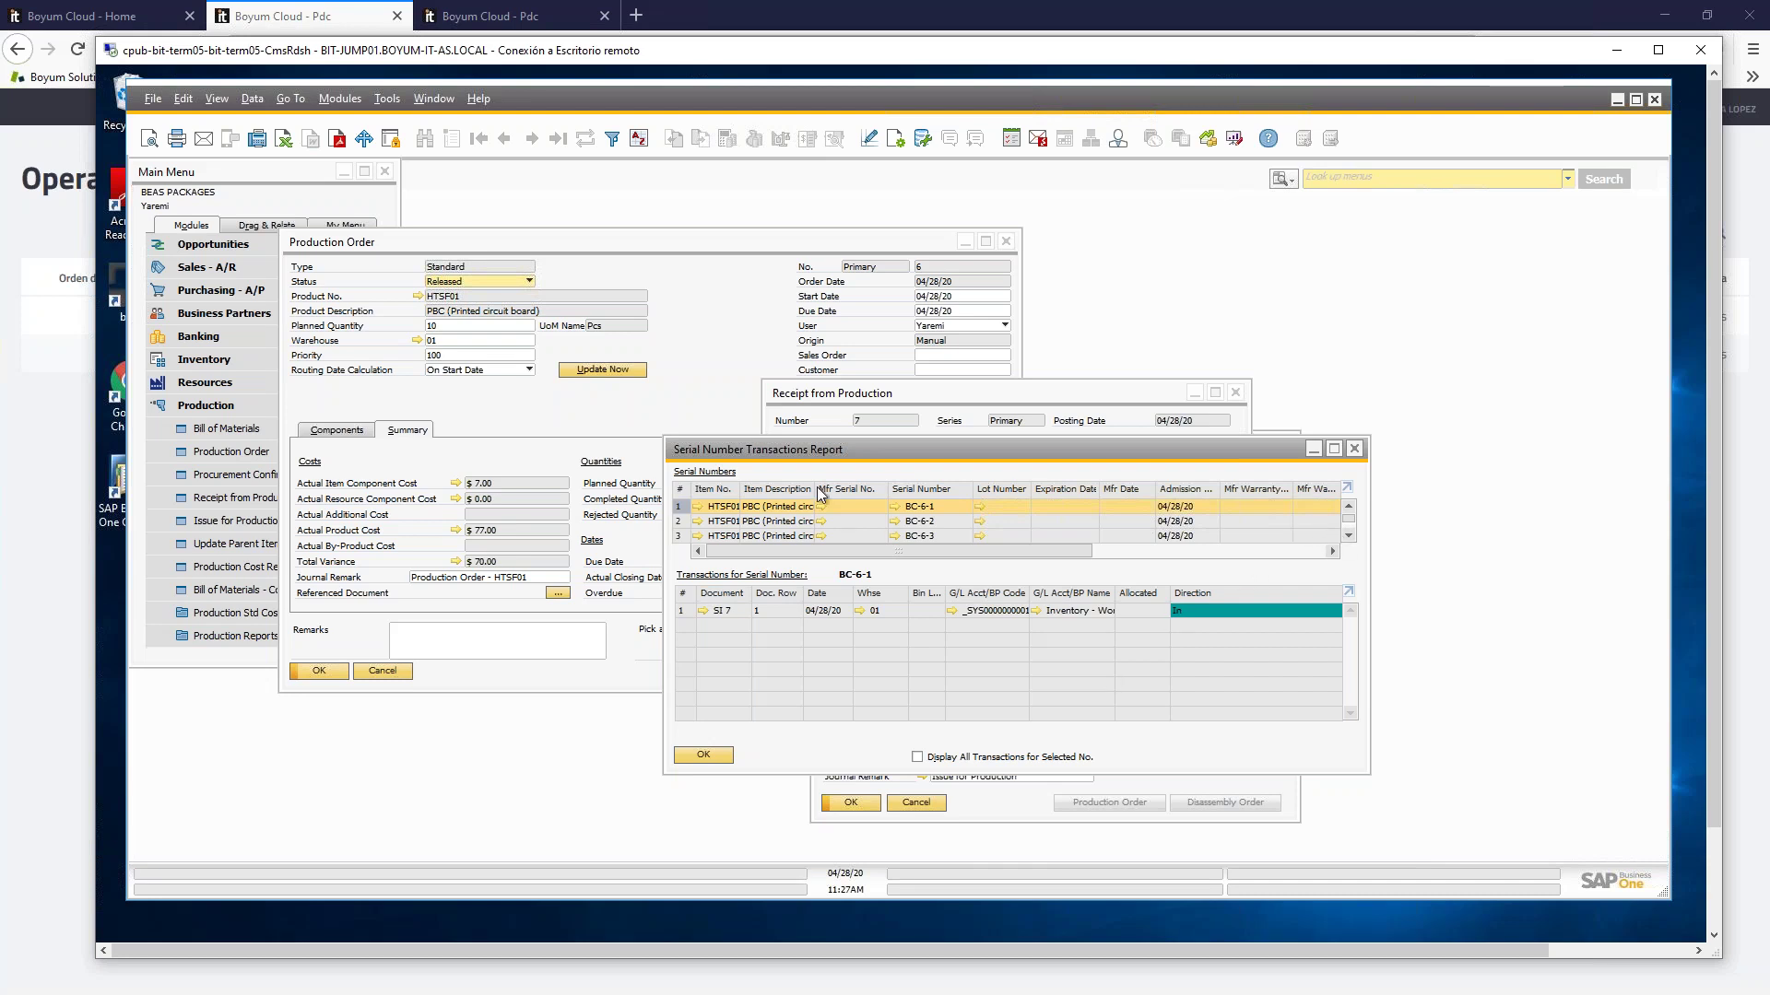
scroll(922, 521, down, 4)
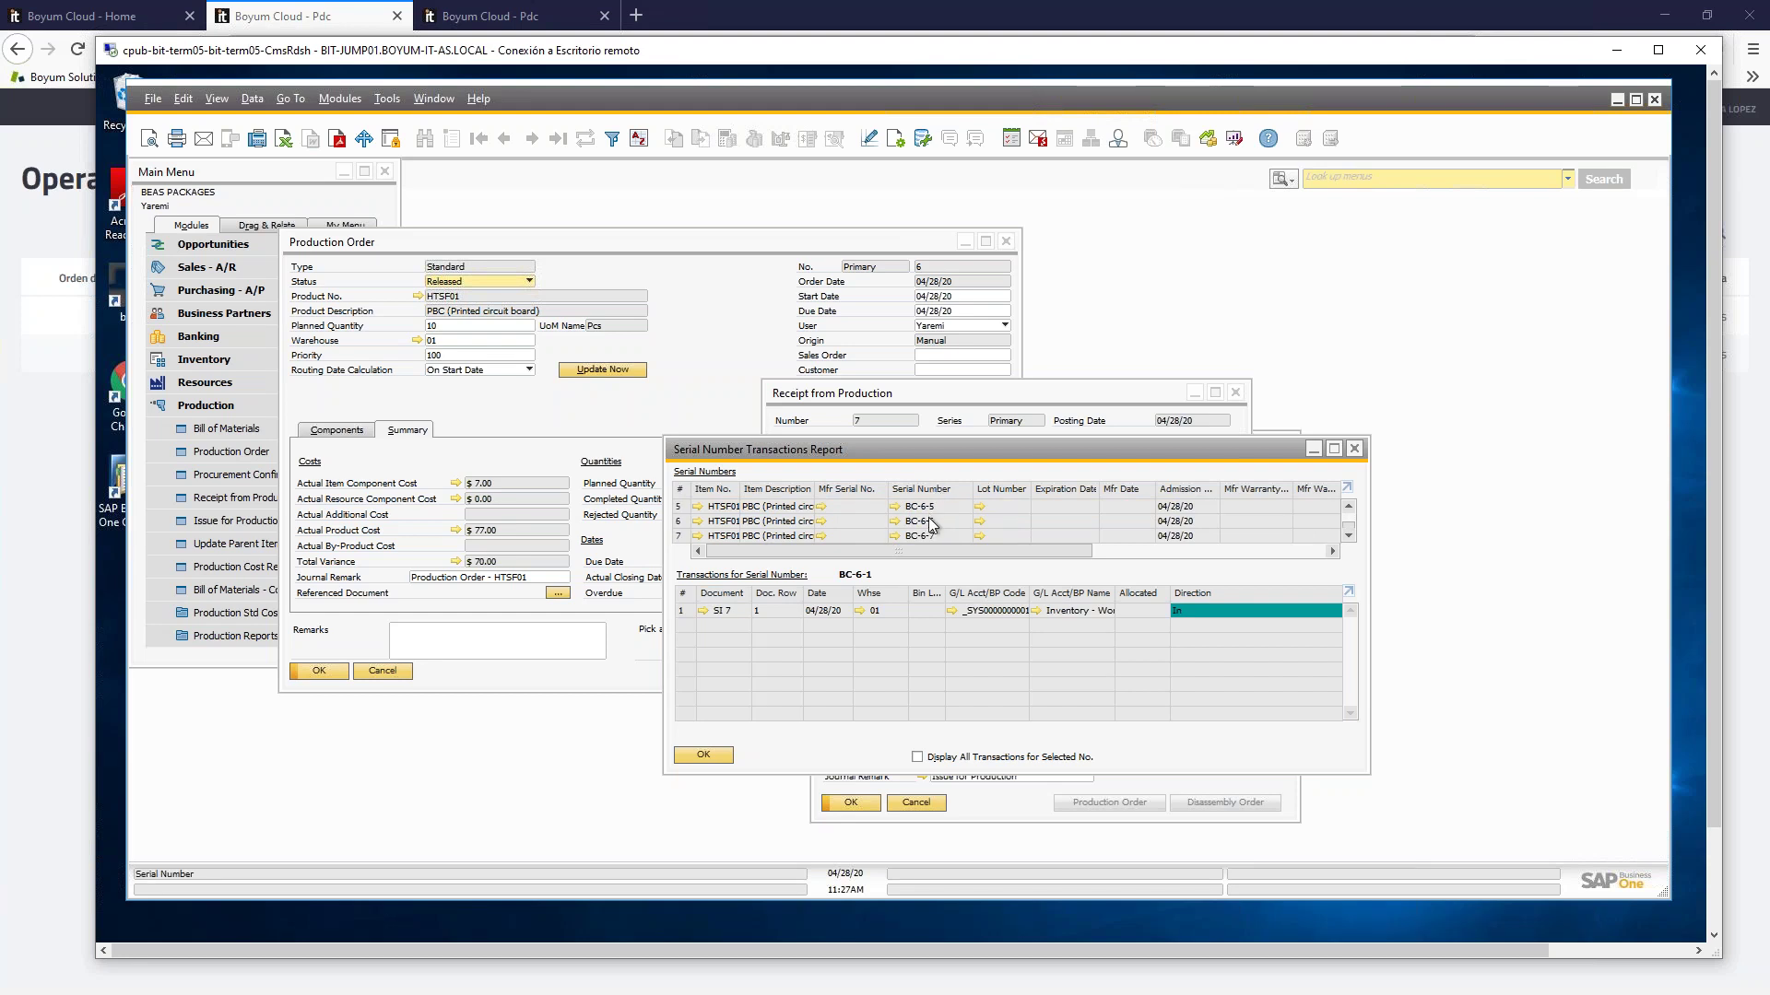
scroll(945, 531, up, 1)
scroll(945, 530, down, 1)
click(1038, 12)
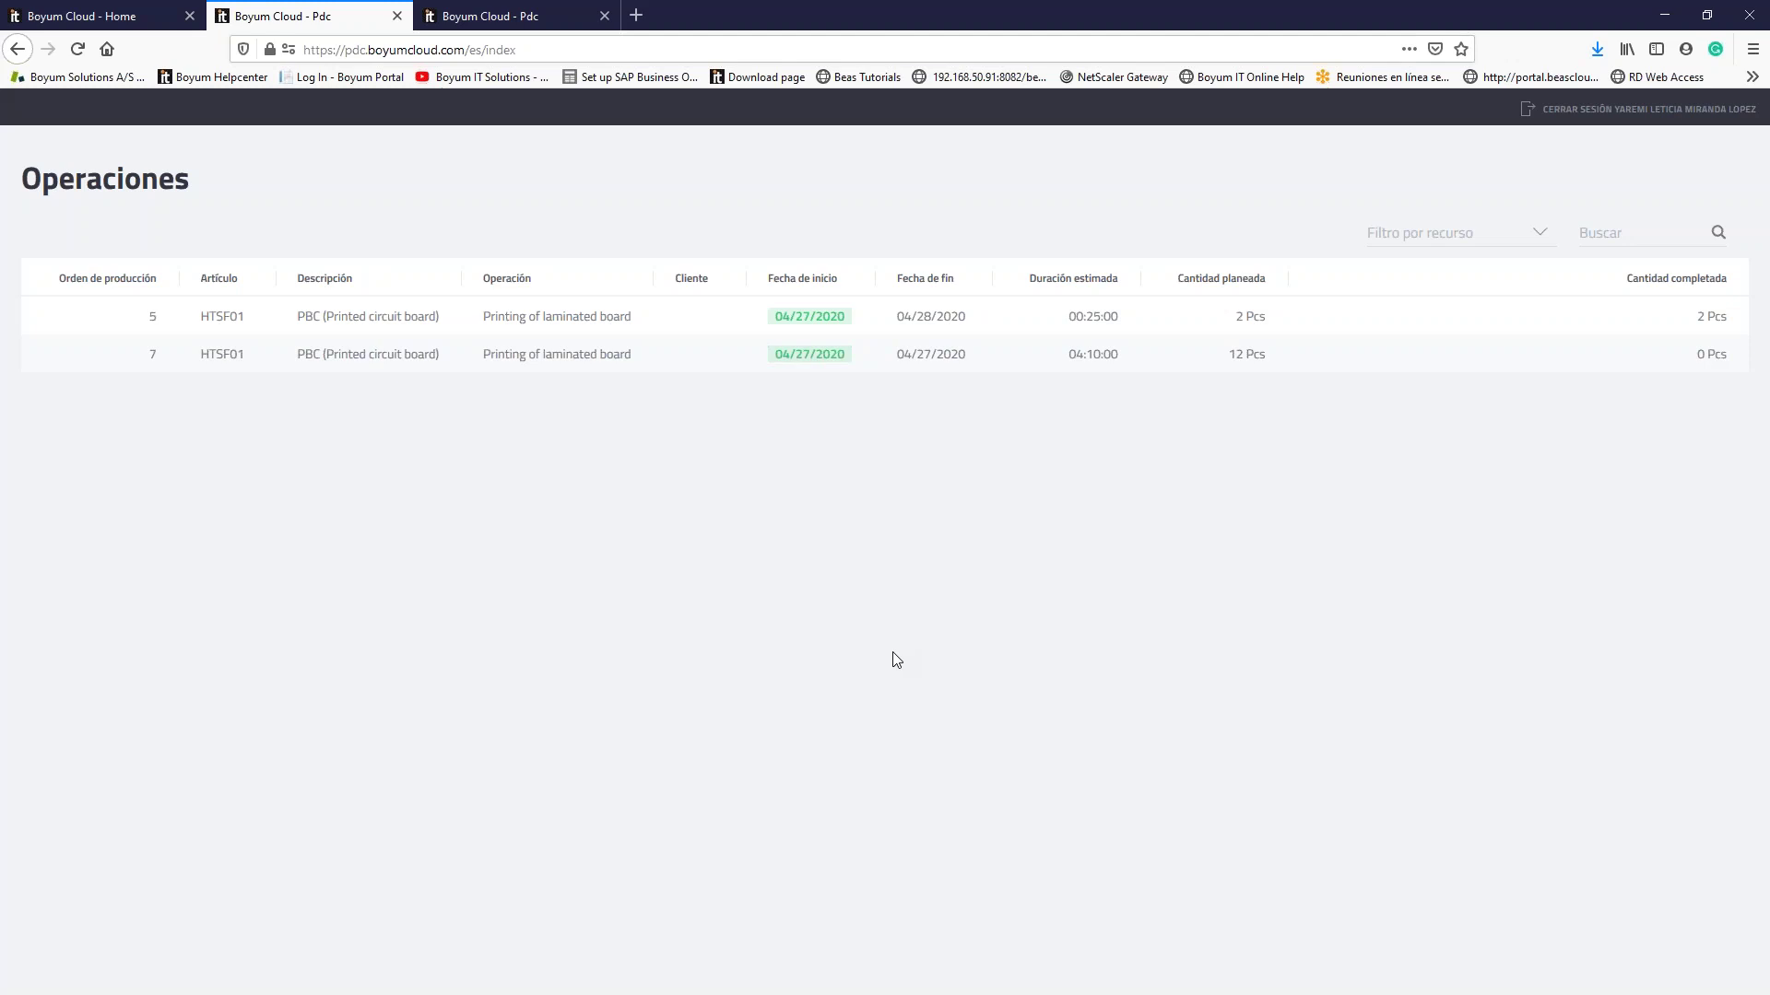
Step: Close the serial report, Receipt from Production and production order 6, then advance to slide 12
click(1666, 16)
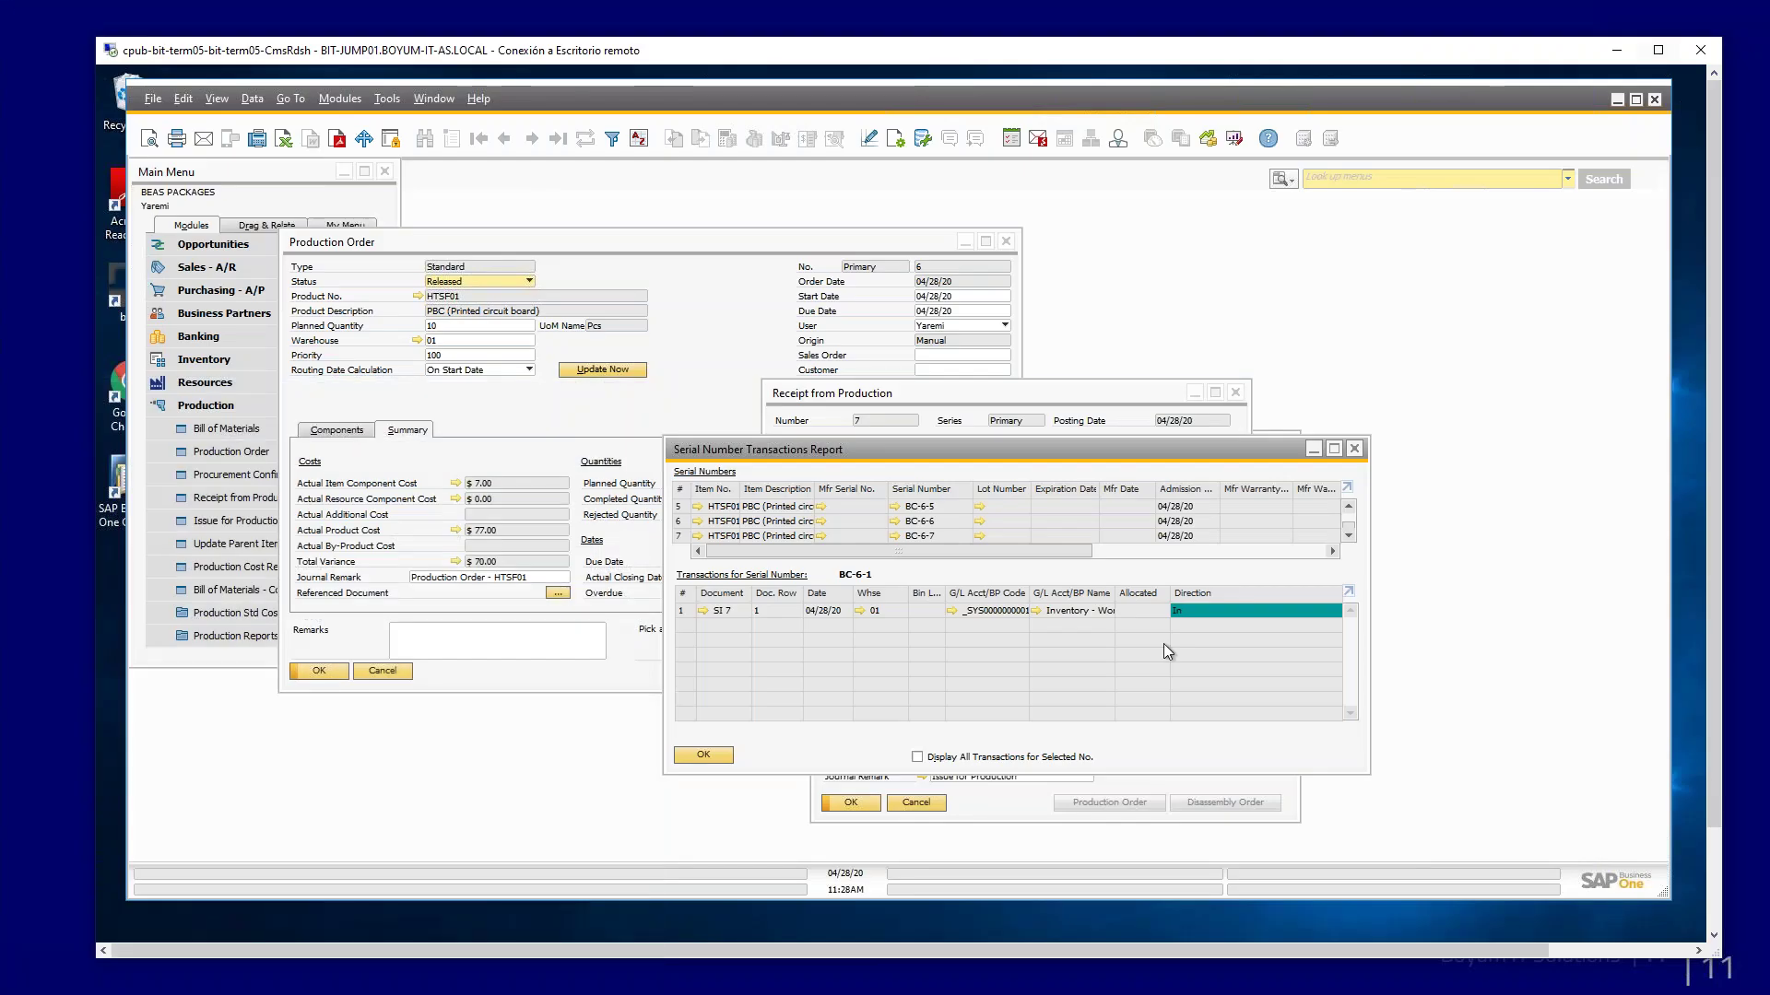
click(1353, 448)
click(1235, 394)
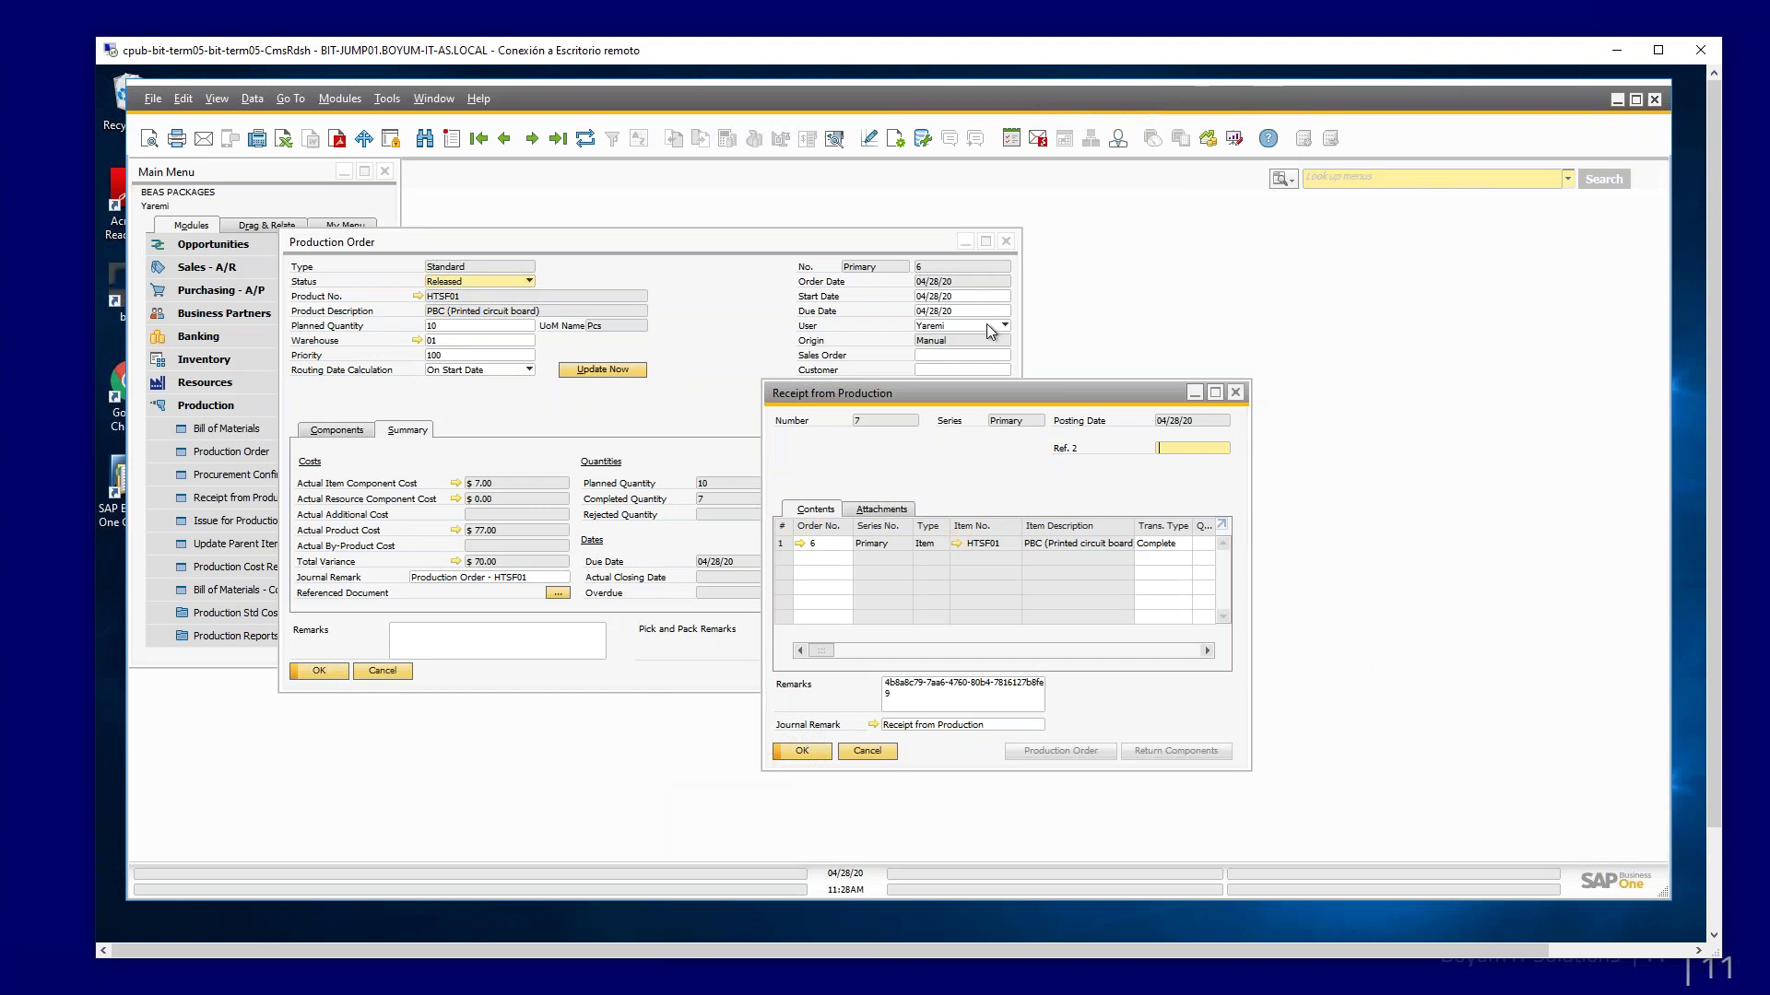
click(1008, 242)
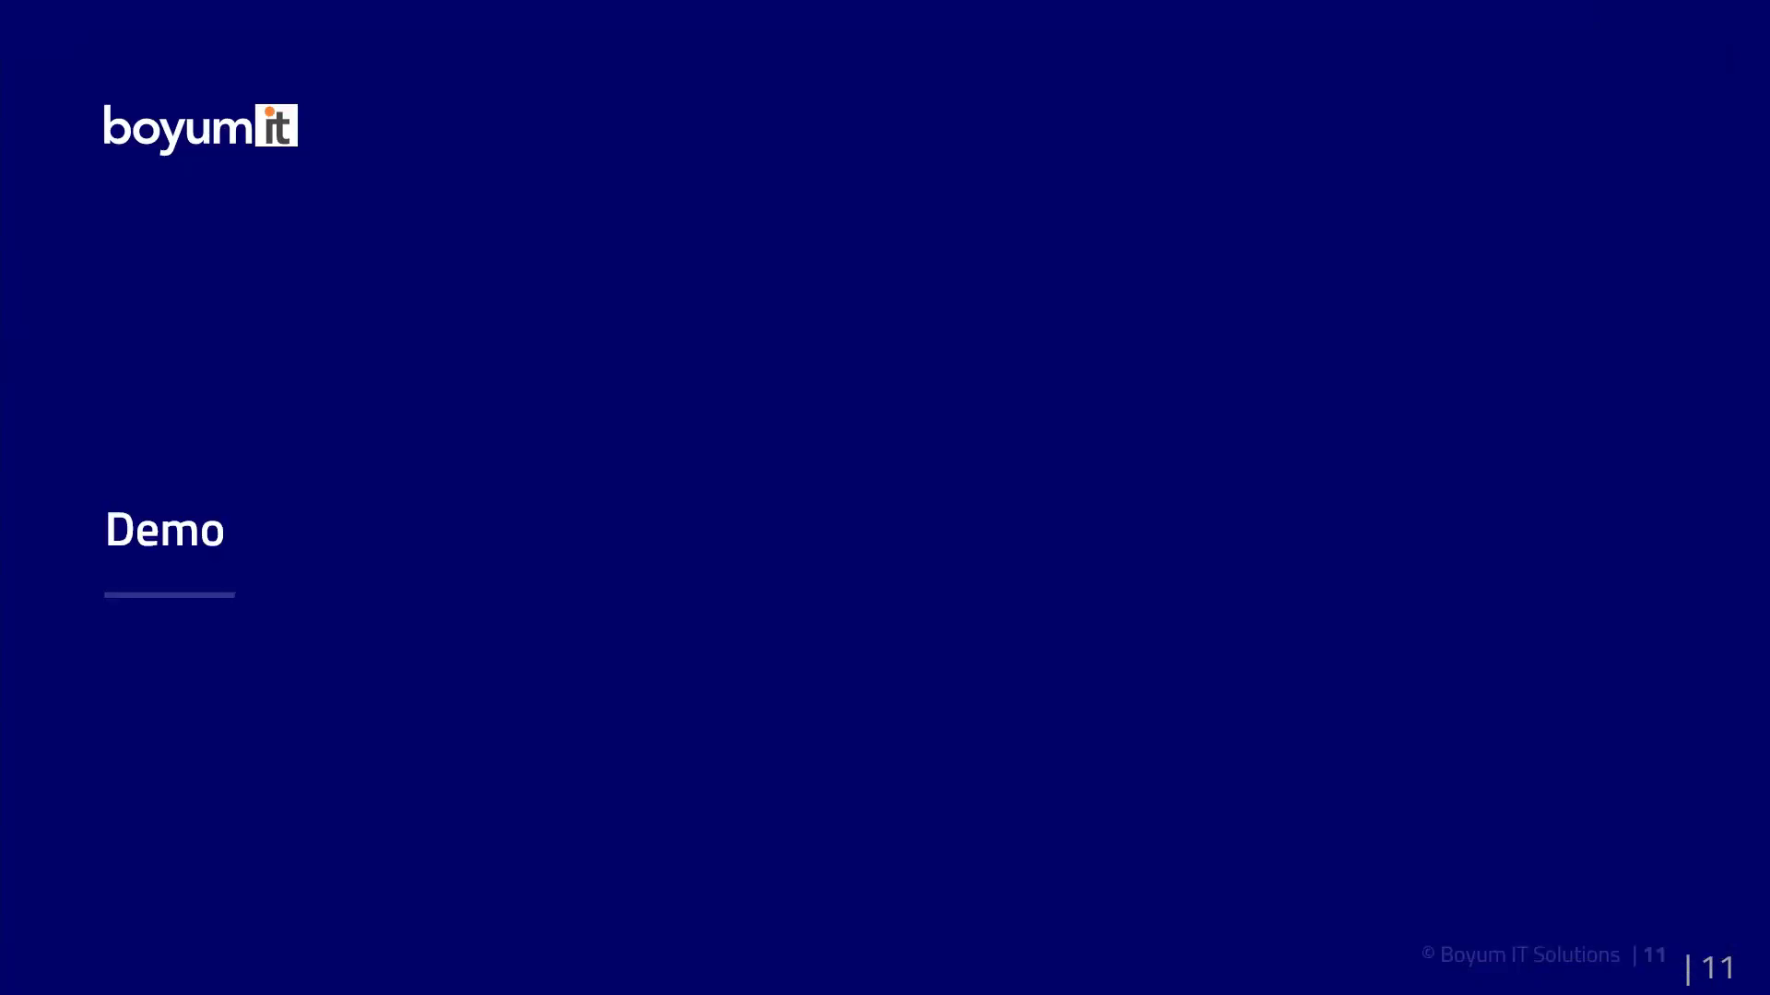
key(Right)
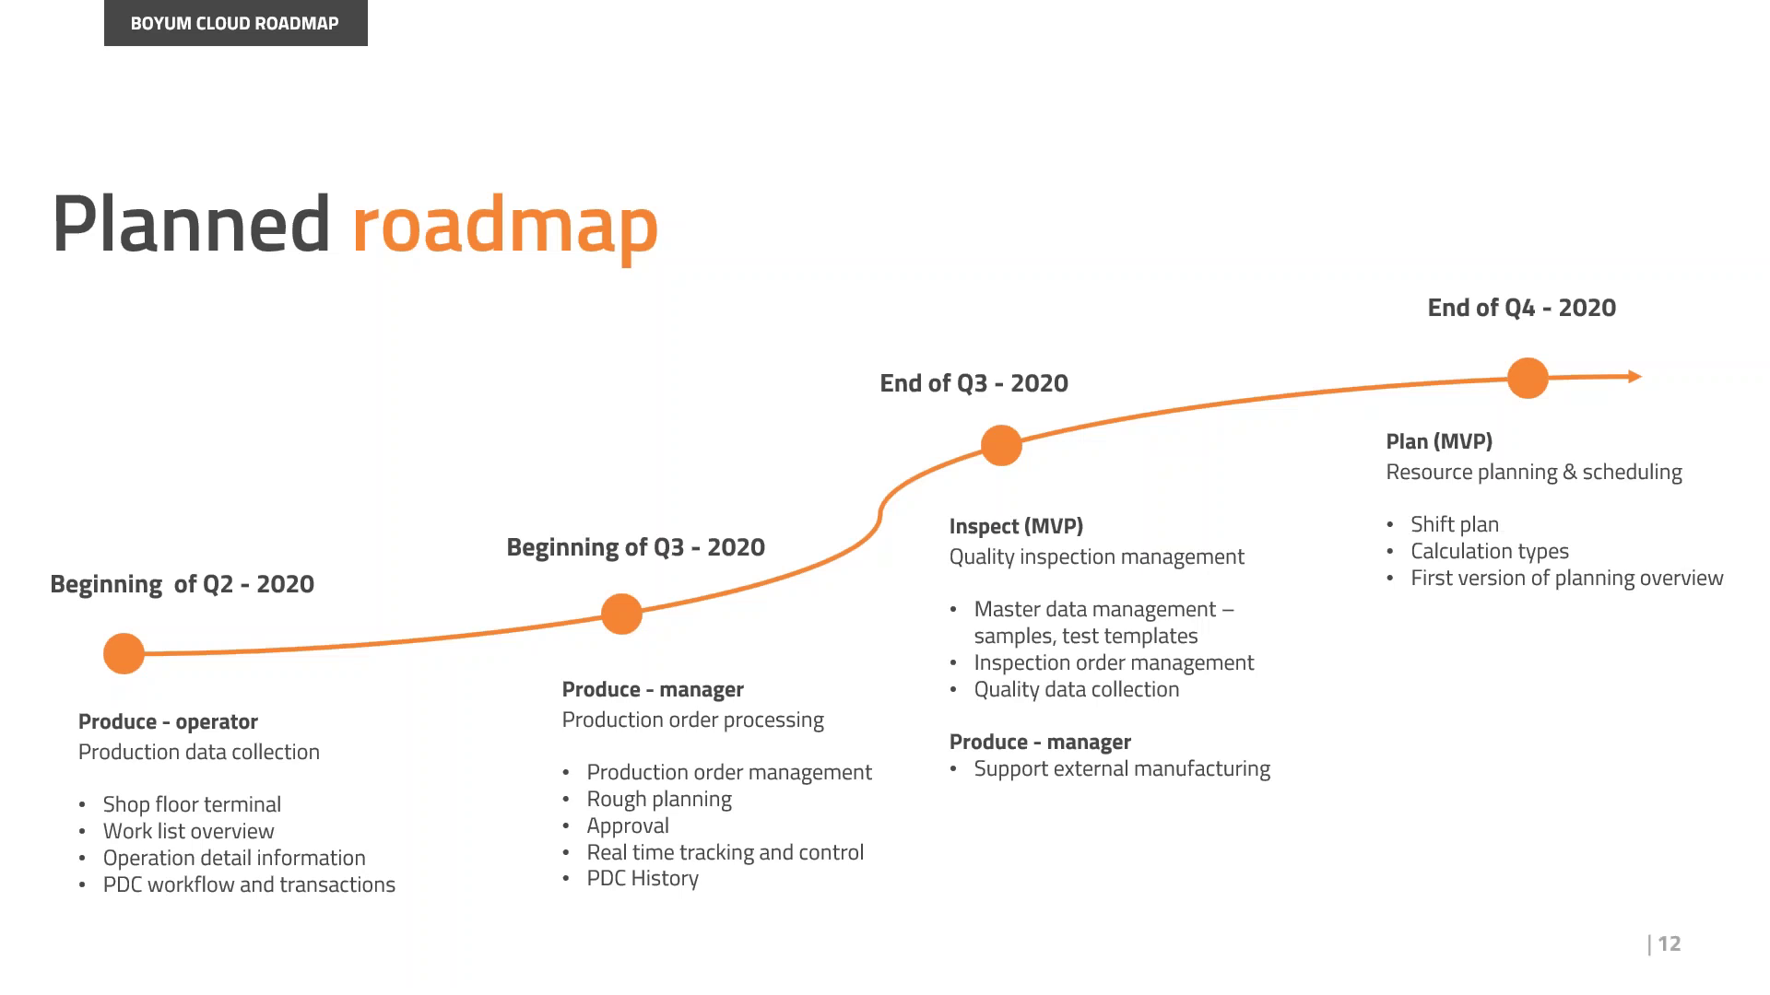